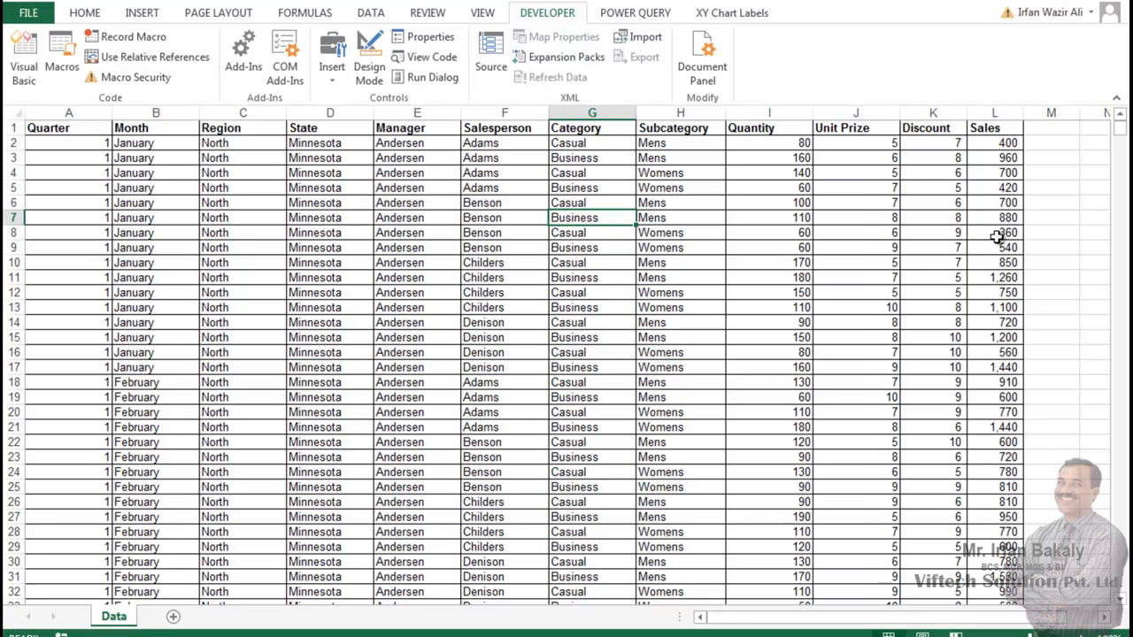
Step: Insert four blank rows above the table's header row
{"action": "left_click", "coordinate": [476, 189]}
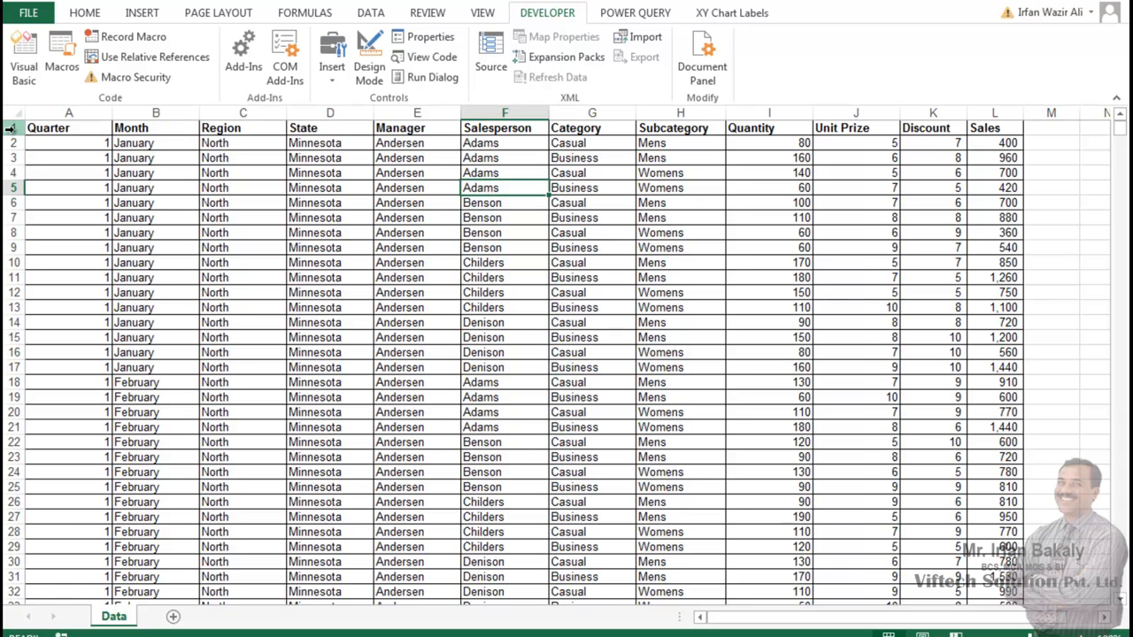
{"action": "left_click_drag", "start_coordinate": [9, 128], "coordinate": [14, 181]}
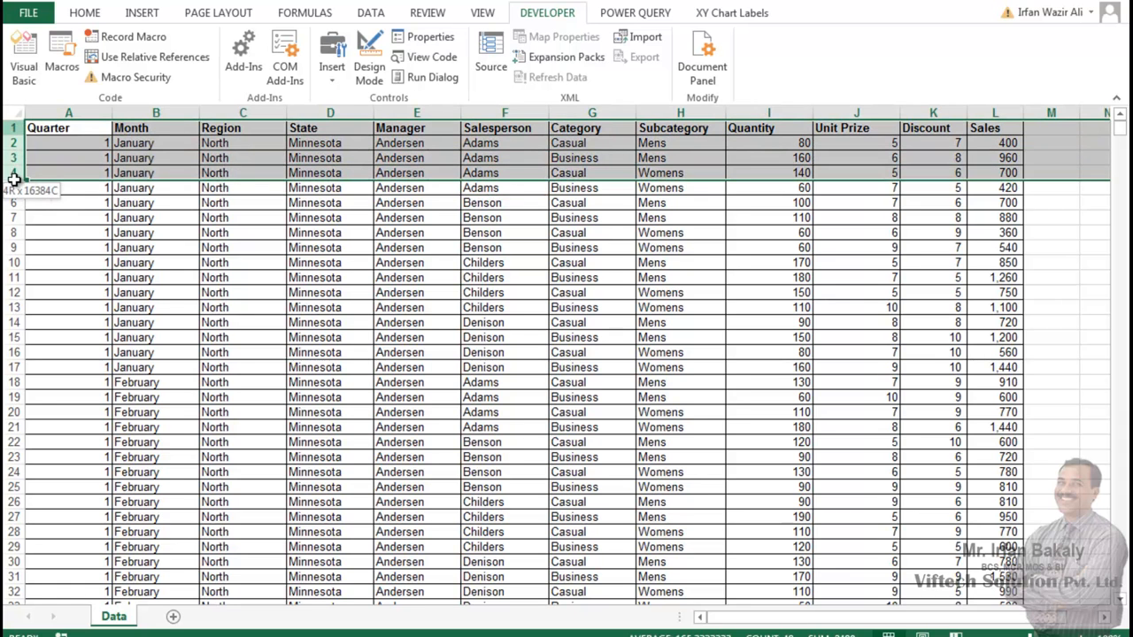
{"action": "right_click", "coordinate": [16, 182]}
{"action": "left_click", "coordinate": [58, 304]}
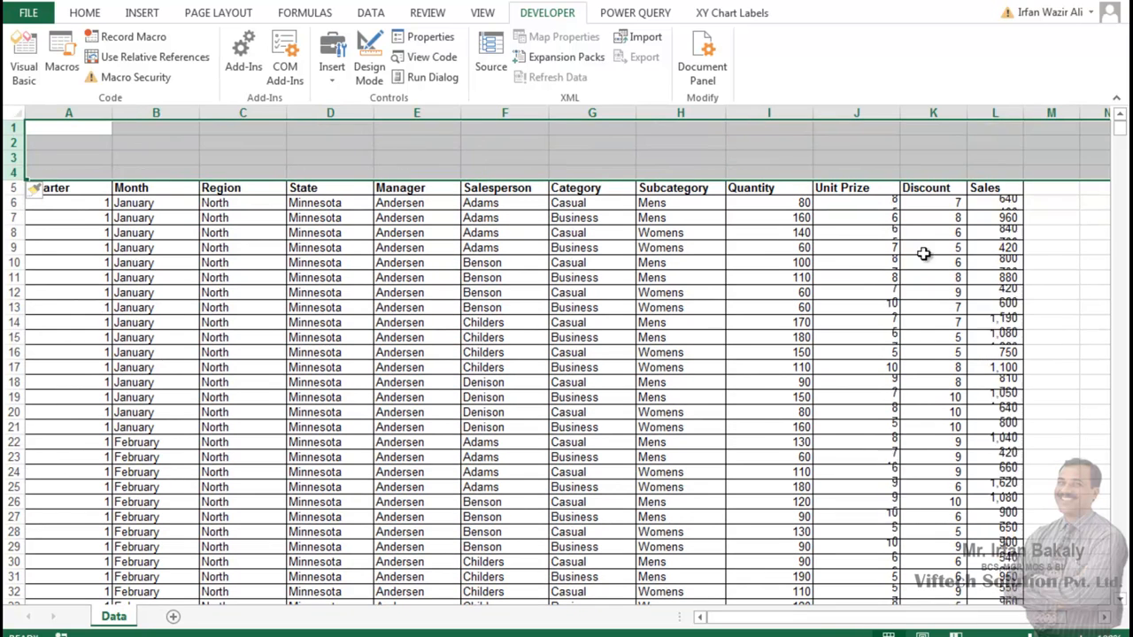
{"action": "left_click", "coordinate": [1059, 133]}
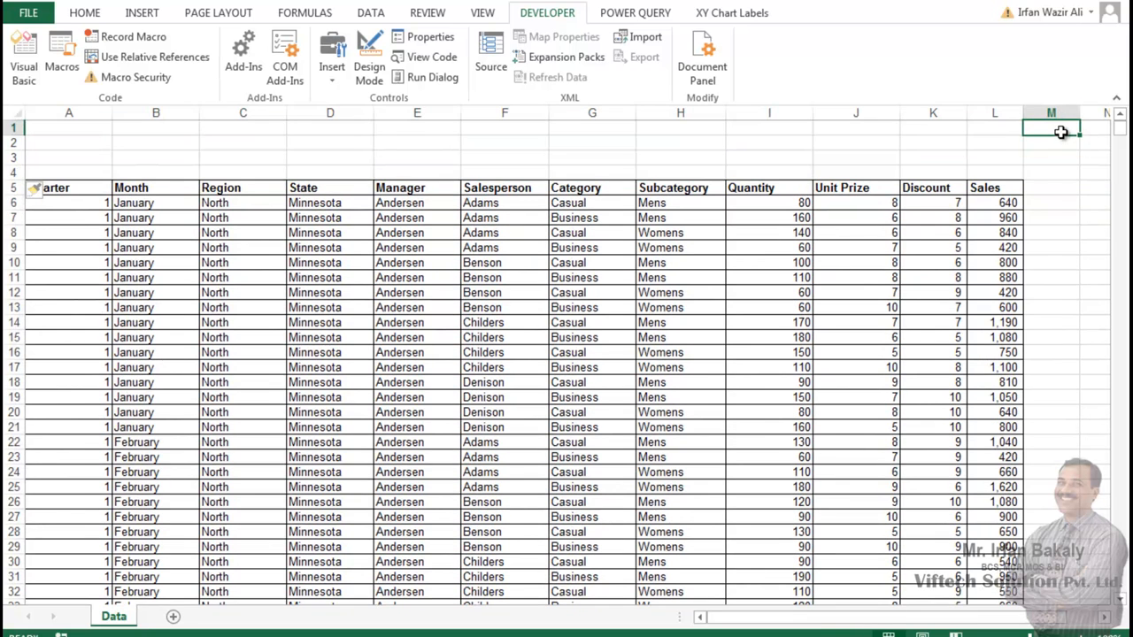
Step: Copy all the Region column values from C6 down into column N, starting at N6
{"action": "scroll", "coordinate": [1061, 132], "scroll_direction": "right", "scroll_amount": 1}
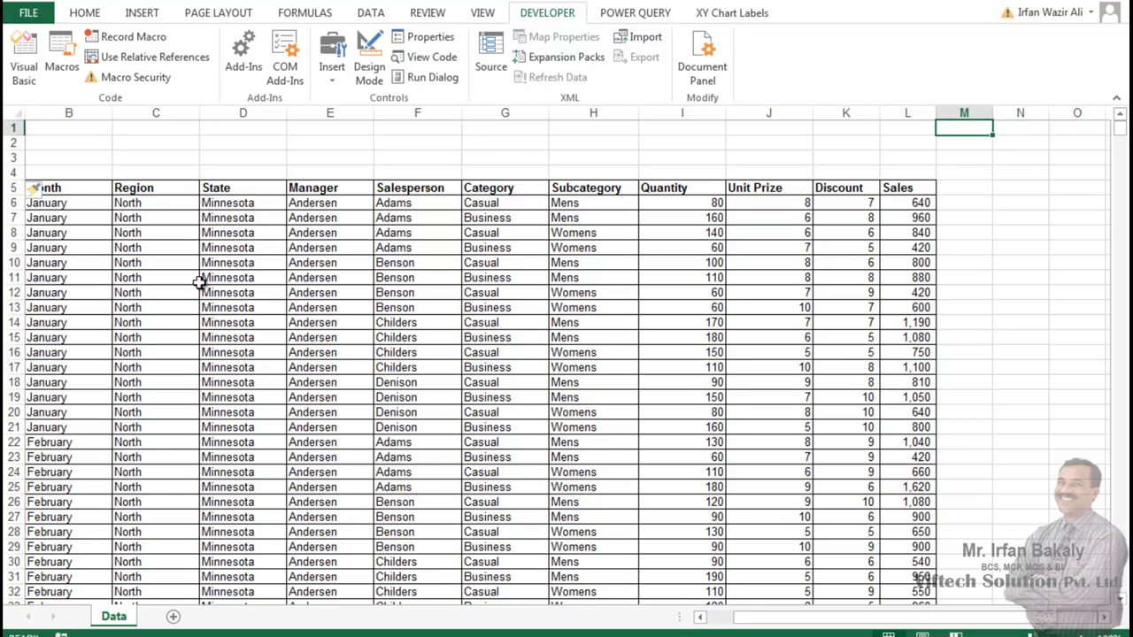
{"action": "left_click", "coordinate": [163, 206]}
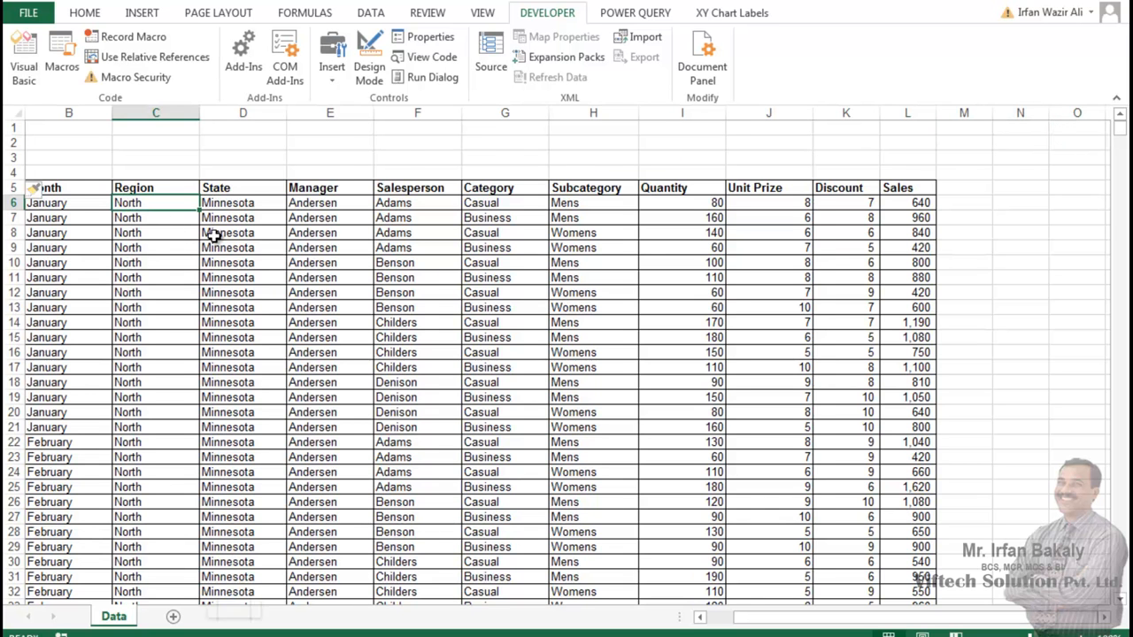
{"action": "key", "text": "ctrl+shift+Down"}
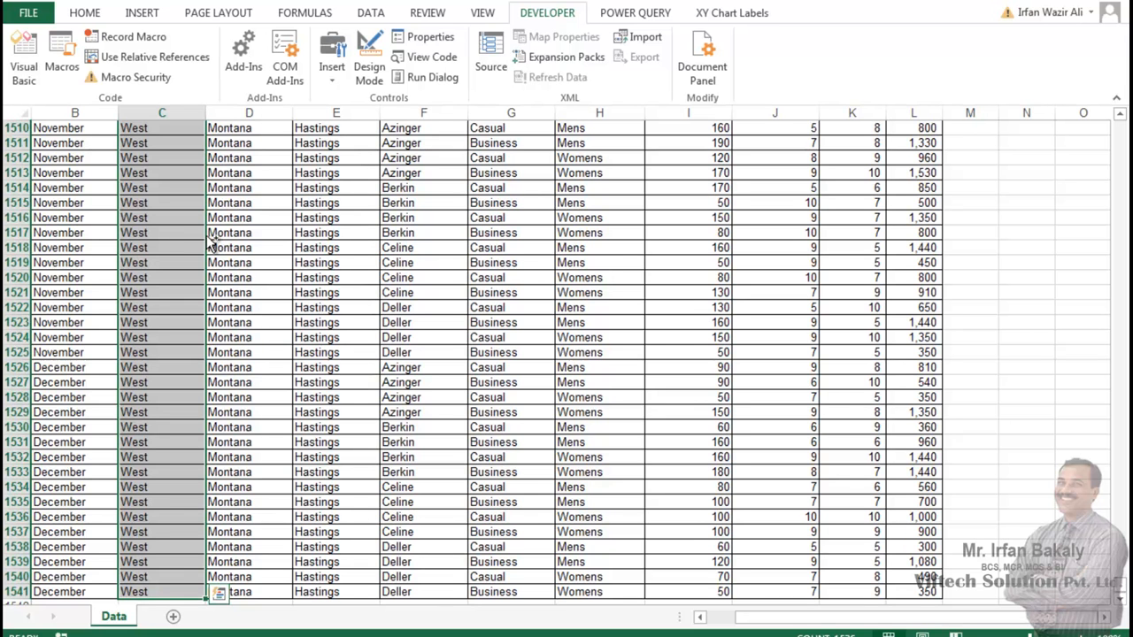
{"action": "left_click_drag", "start_coordinate": [211, 241], "coordinate": [1044, 233]}
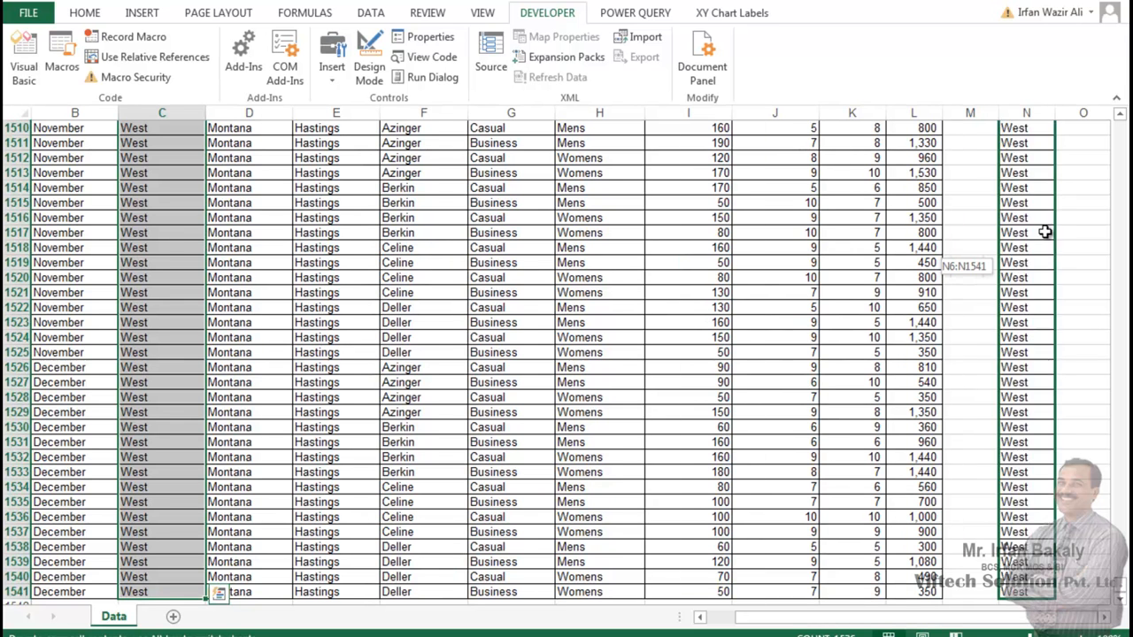
{"action": "scroll", "coordinate": [991, 219], "scroll_direction": "up", "scroll_amount": 16}
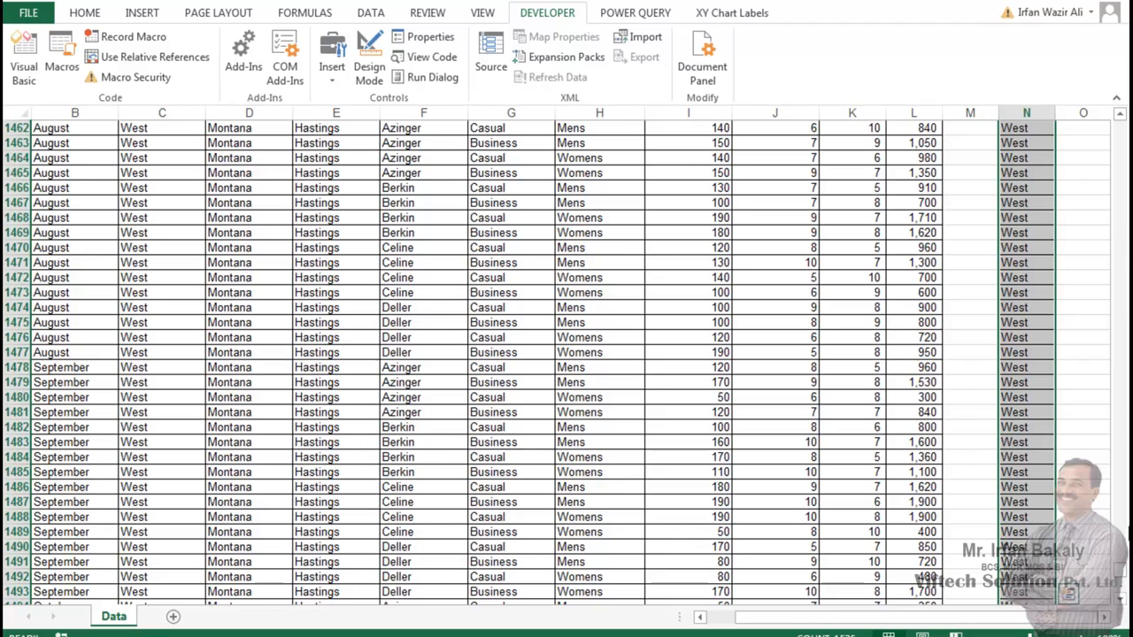
{"action": "left_click_drag", "start_coordinate": [1123, 576], "coordinate": [1118, 119]}
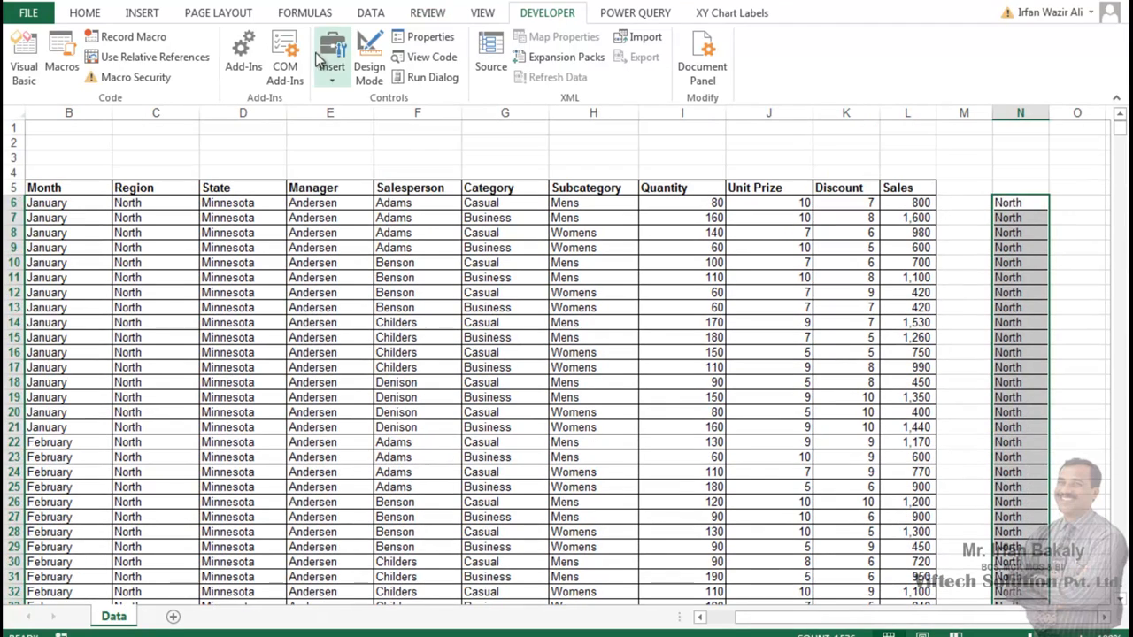
Step: Remove the duplicate values from the copied region list in column N
{"action": "left_click", "coordinate": [371, 12]}
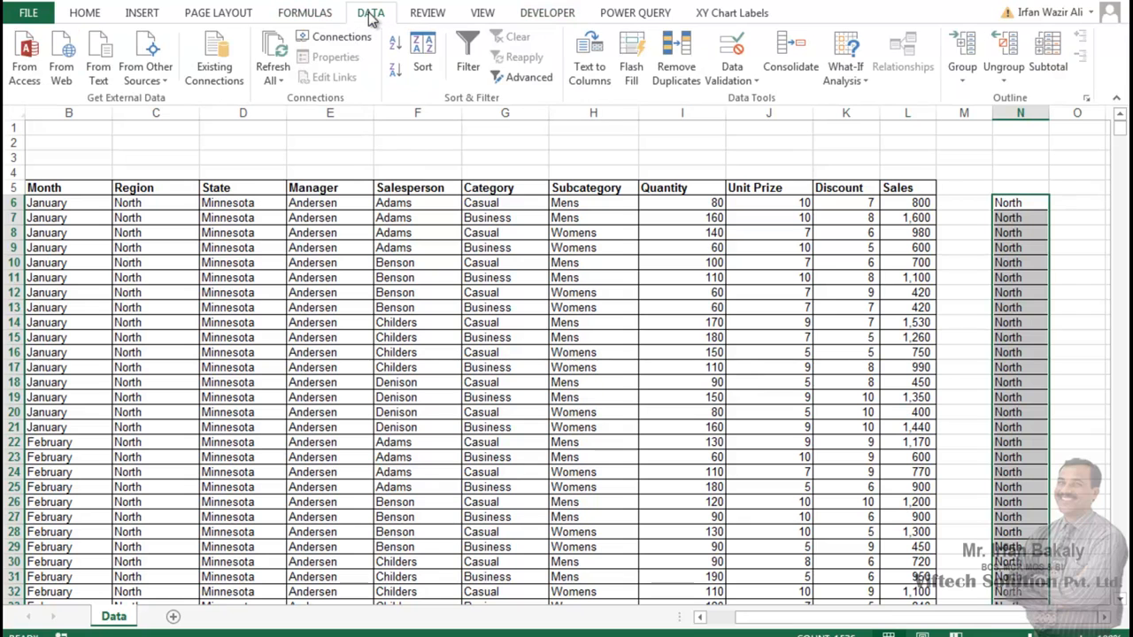
{"action": "left_click", "coordinate": [676, 54]}
{"action": "left_click", "coordinate": [714, 300]}
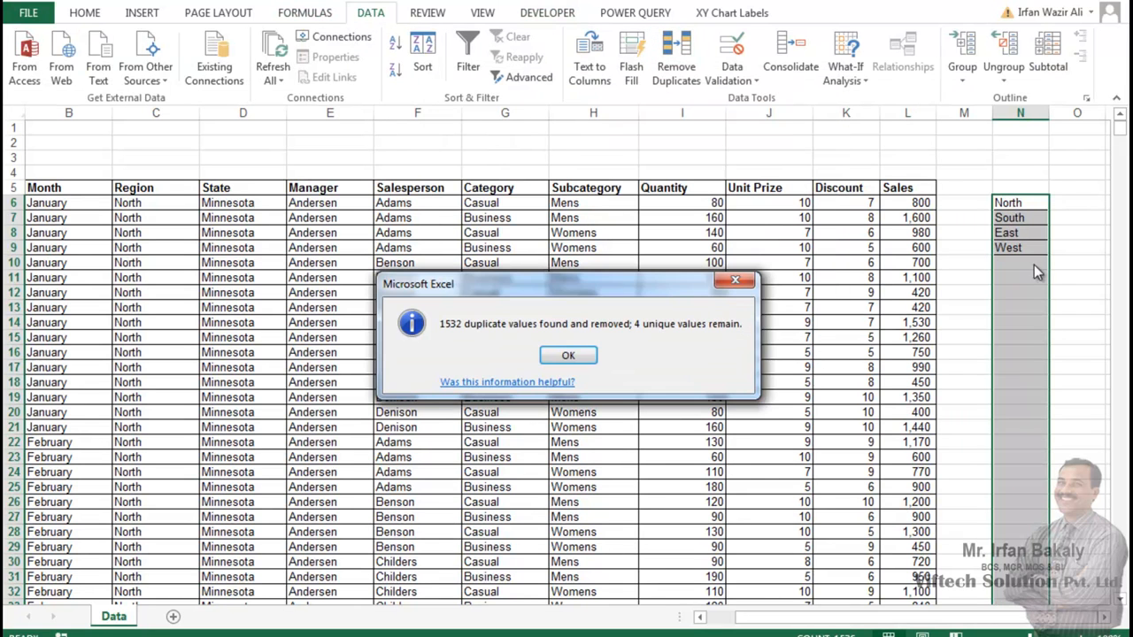
{"action": "key", "text": "Return"}
{"action": "left_click", "coordinate": [1037, 204]}
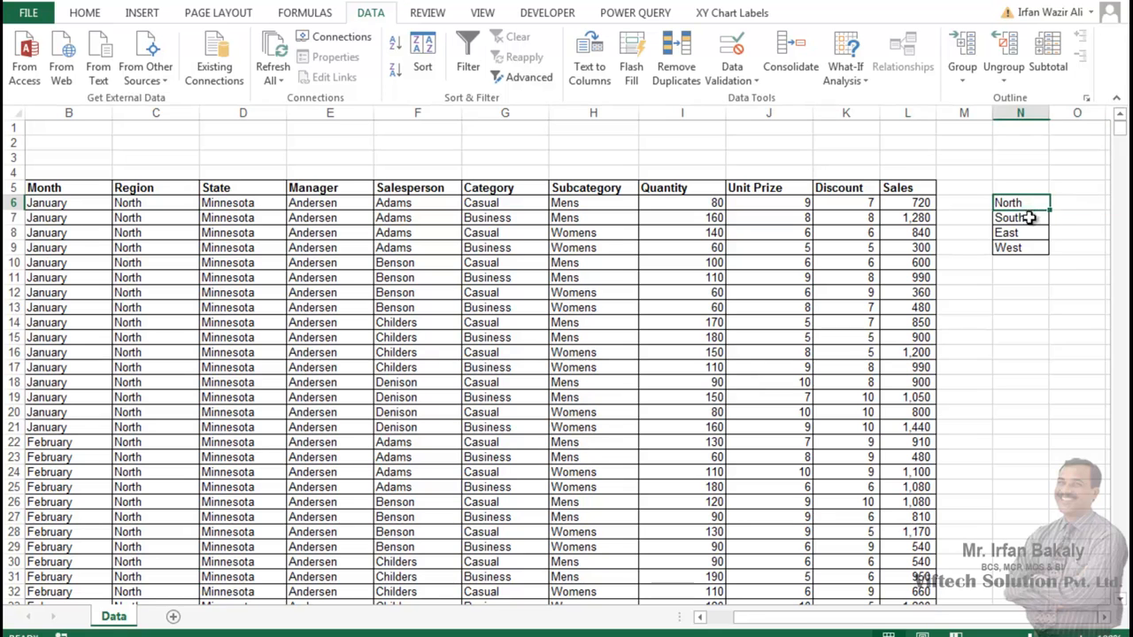
{"action": "left_click_drag", "start_coordinate": [1030, 218], "coordinate": [1030, 249]}
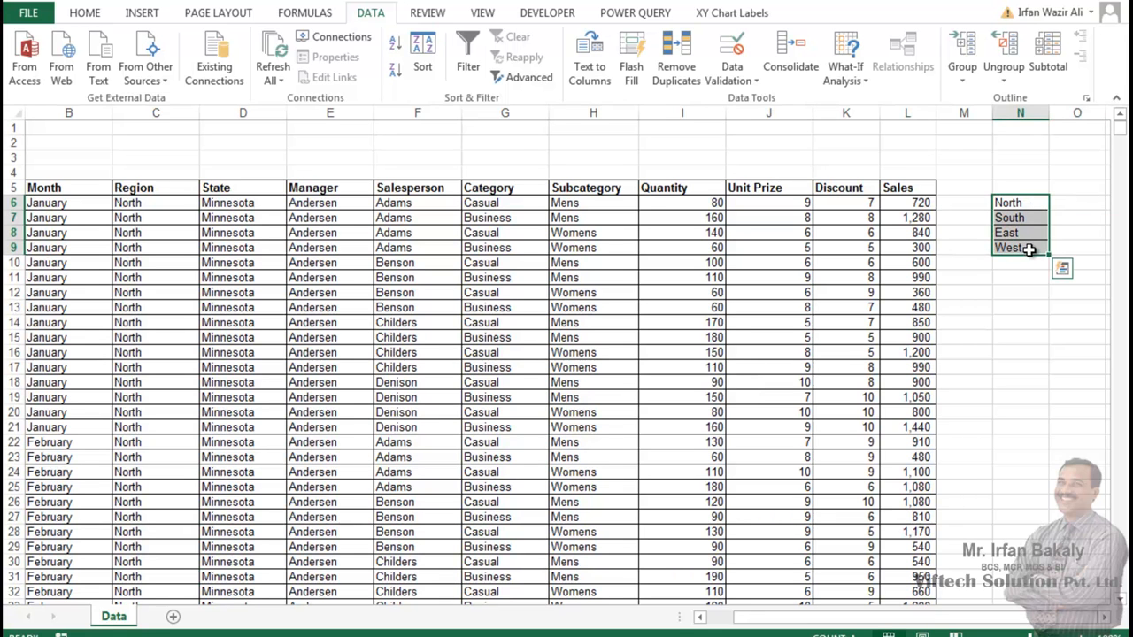
{"action": "key", "text": "ctrl+c"}
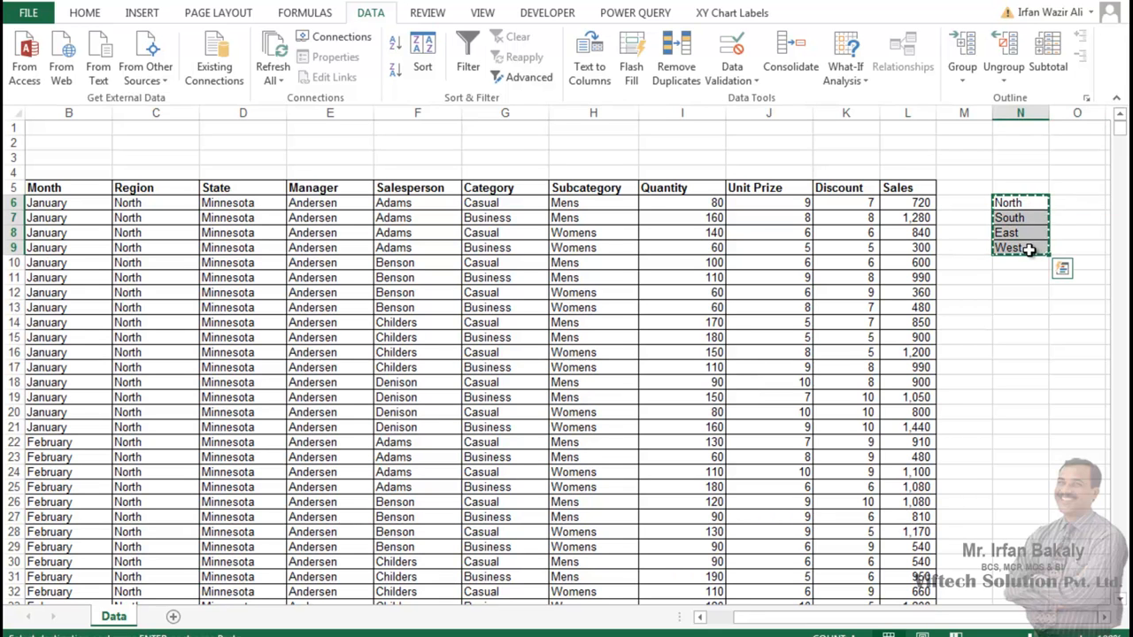
Step: Add list data validation to cell N1 with the entries North, South, East and West
{"action": "left_click", "coordinate": [1029, 126]}
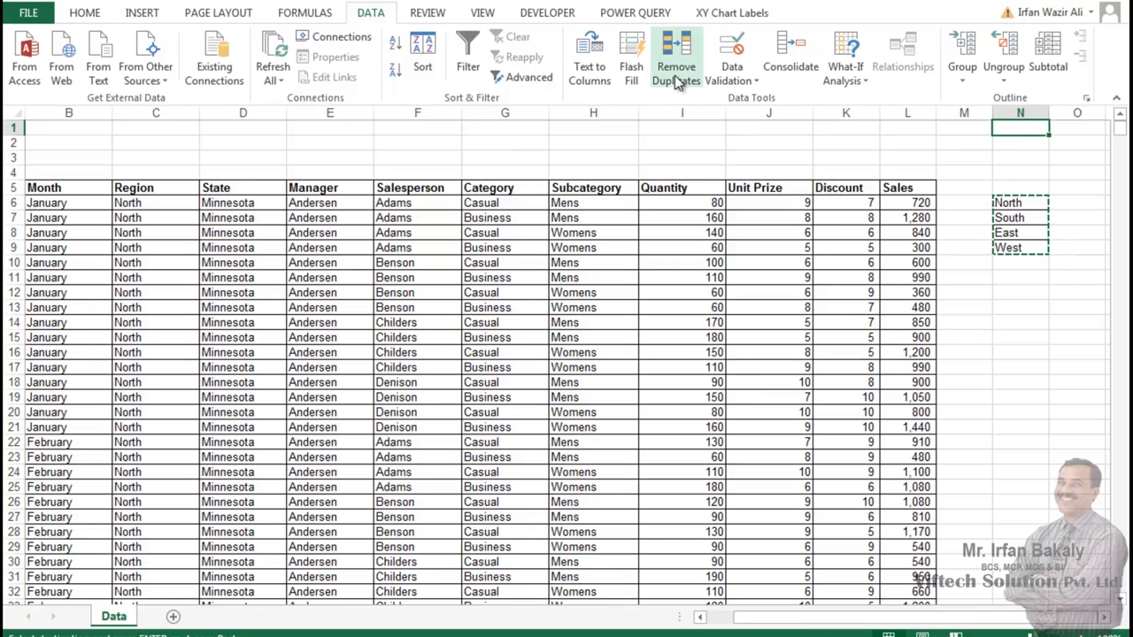
{"action": "left_click", "coordinate": [732, 53]}
{"action": "left_click", "coordinate": [549, 147]}
{"action": "left_click", "coordinate": [545, 196]}
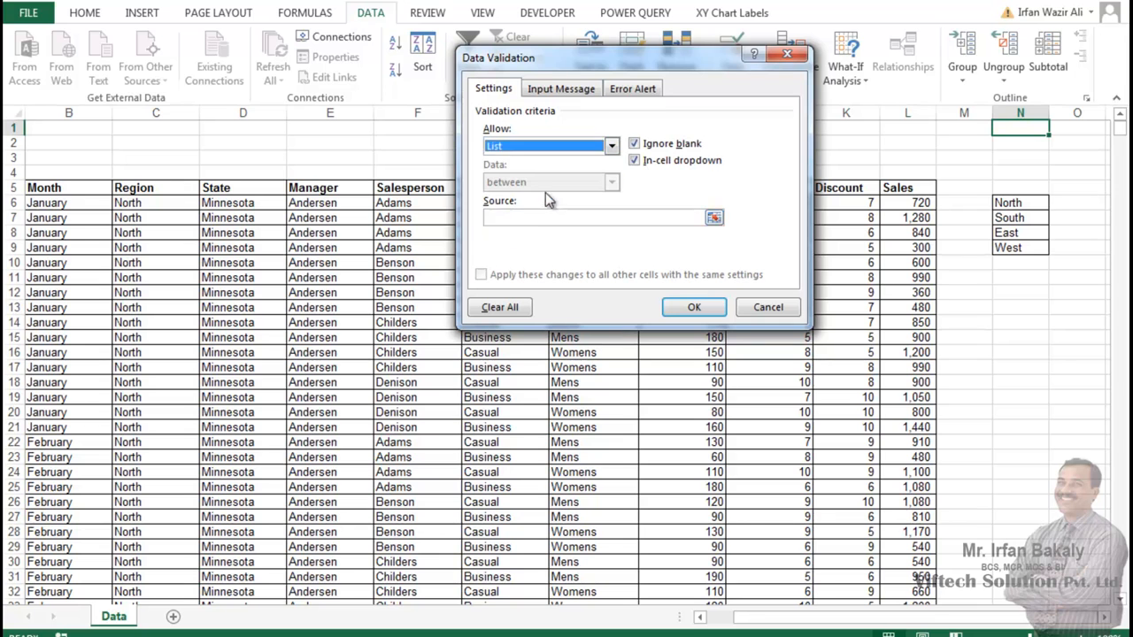
{"action": "left_click", "coordinate": [567, 219]}
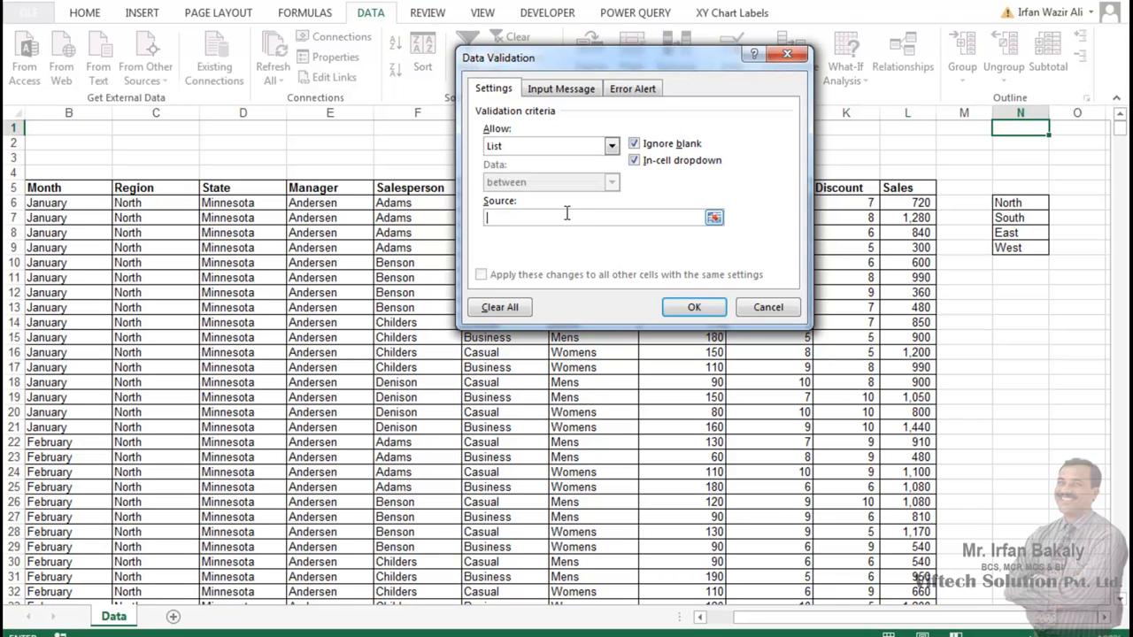
{"action": "type", "text": "Note"}
{"action": "key", "text": "BackSpace"}
{"action": "type", "text": "th, South, East, West"}
{"action": "left_click", "coordinate": [694, 308]}
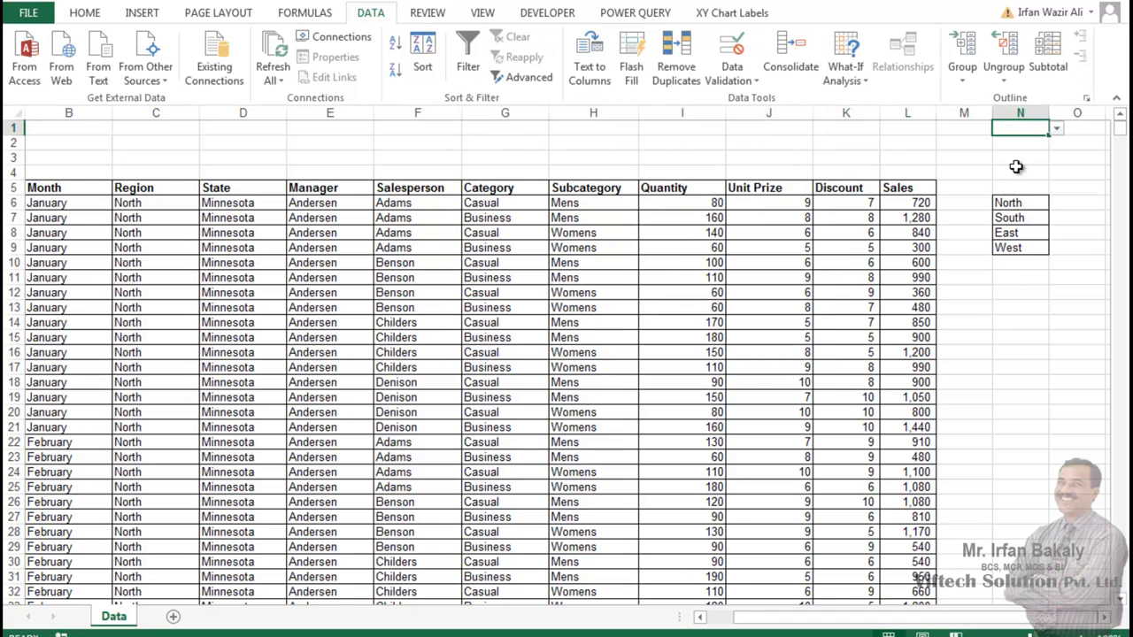
Step: Try the N1 dropdown by choosing North, South and East in turn
{"action": "left_click", "coordinate": [1056, 129]}
{"action": "left_click", "coordinate": [1043, 141]}
{"action": "left_click", "coordinate": [1056, 128]}
{"action": "left_click", "coordinate": [1036, 153]}
{"action": "left_click", "coordinate": [1057, 129]}
{"action": "left_click", "coordinate": [1034, 165]}
Step: Clear all contents and formatting from the helper region list in N5:N10
{"action": "left_click_drag", "start_coordinate": [1024, 181], "coordinate": [1017, 259]}
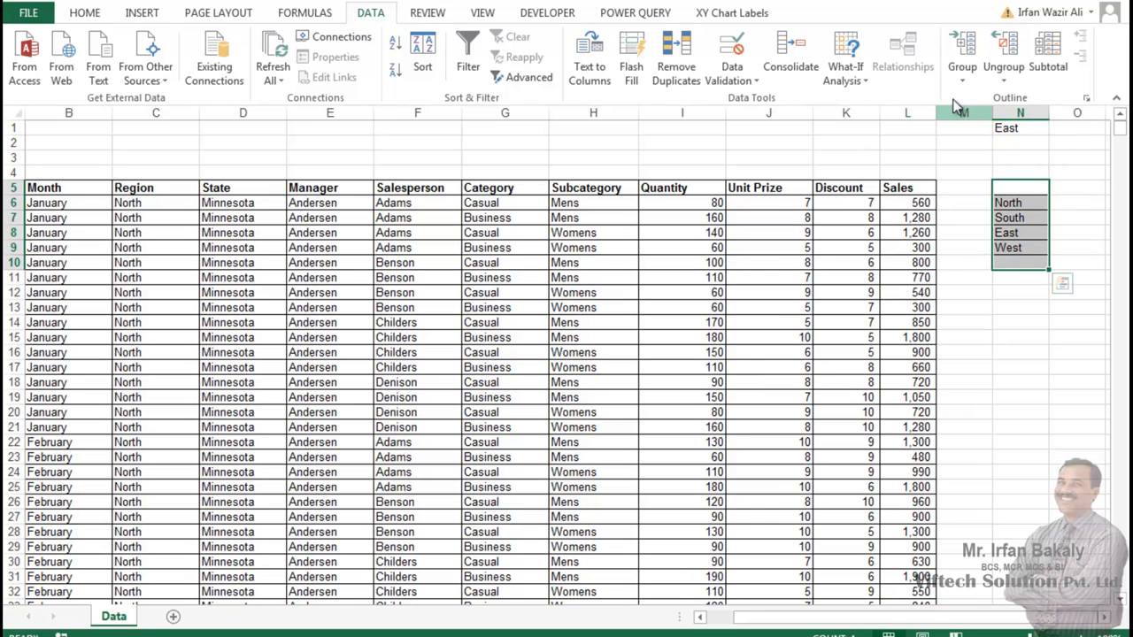
{"action": "left_click", "coordinate": [89, 18]}
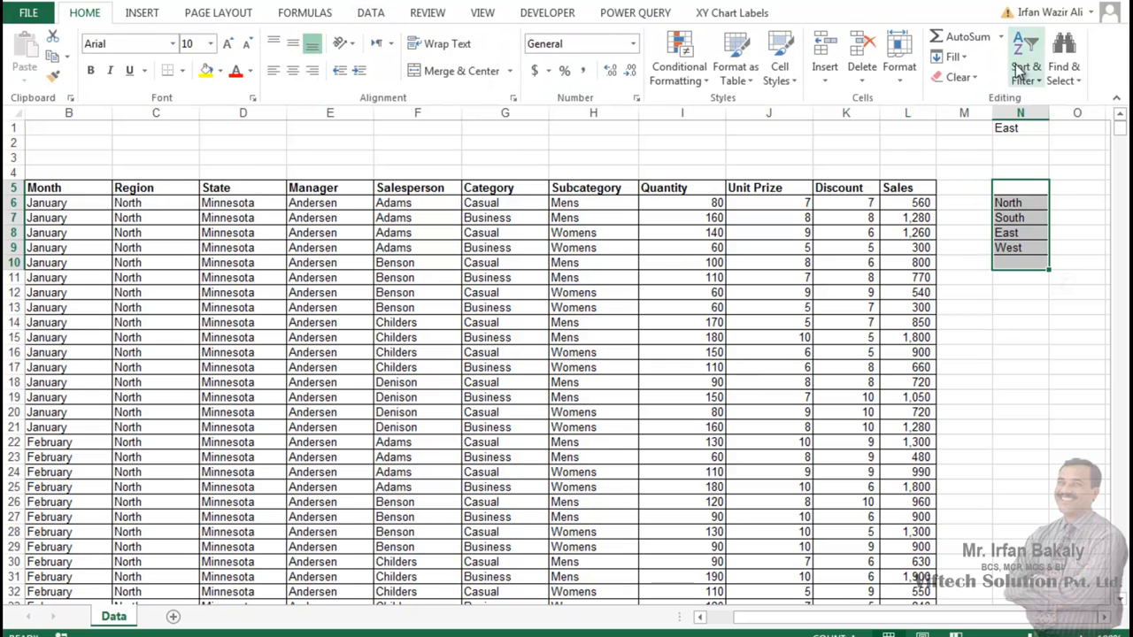
{"action": "left_click", "coordinate": [974, 80]}
{"action": "left_click", "coordinate": [986, 98]}
{"action": "left_click", "coordinate": [1045, 293]}
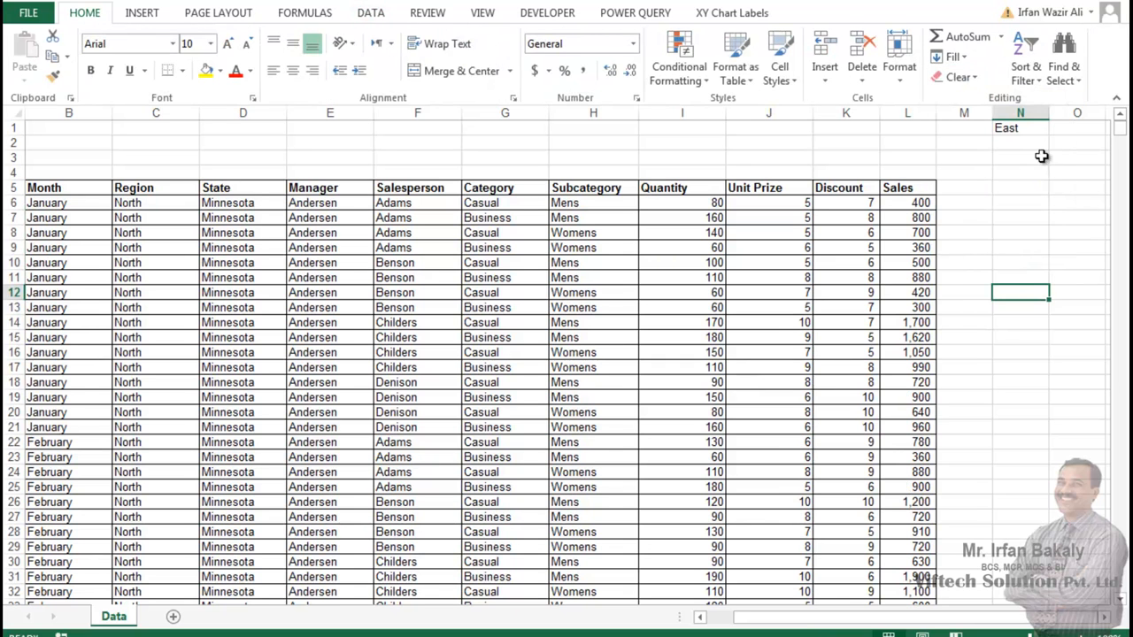
Step: Fill cell N1 with yellow and try its dropdown with North and South
{"action": "left_click", "coordinate": [1038, 130]}
{"action": "left_click", "coordinate": [206, 71]}
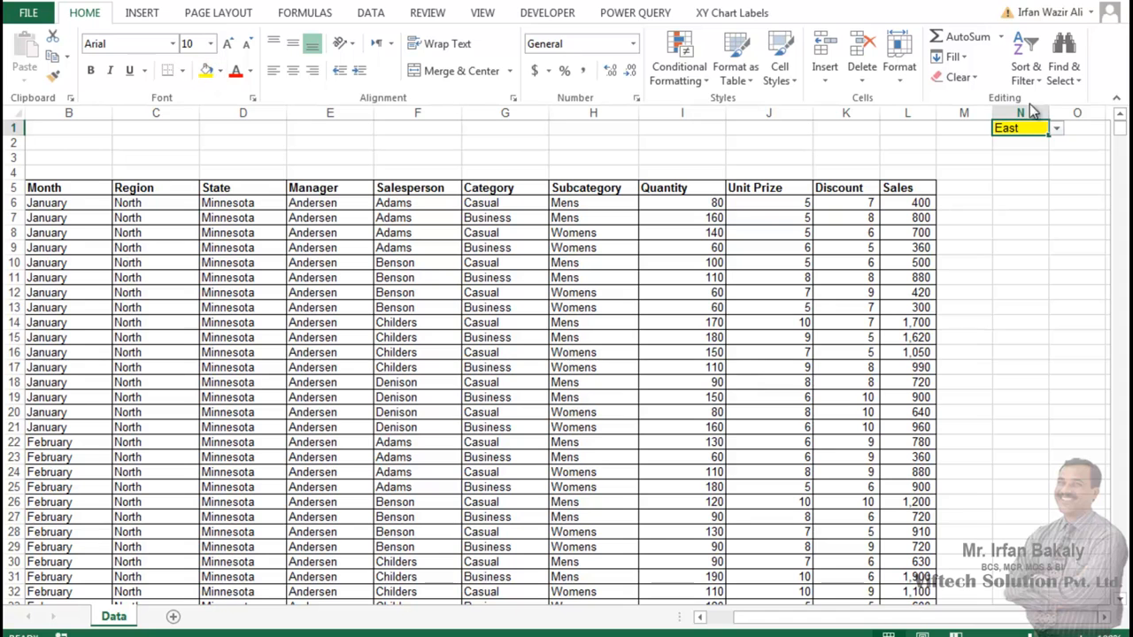
{"action": "left_click", "coordinate": [1056, 129]}
{"action": "left_click", "coordinate": [1036, 141]}
{"action": "left_click", "coordinate": [1056, 129]}
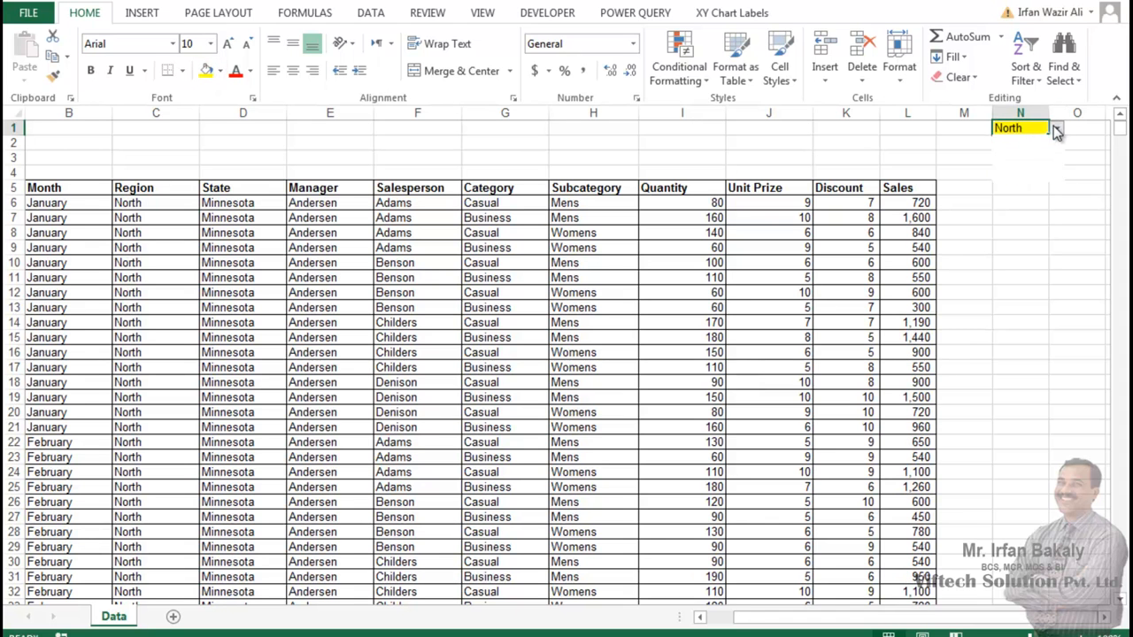
{"action": "left_click", "coordinate": [1041, 153]}
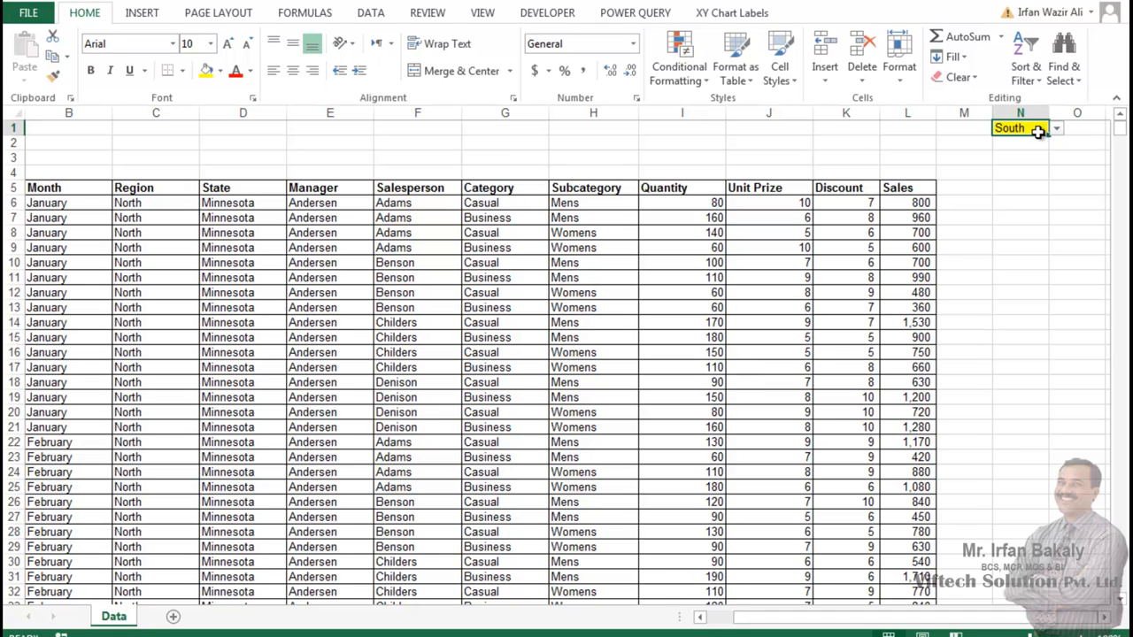
Step: Enter the label "Region" in cell M1
{"action": "left_click", "coordinate": [983, 131]}
{"action": "type", "text": "re"}
{"action": "key", "text": "BackSpace"}
{"action": "key", "text": "BackSpace"}
{"action": "type", "text": "Region"}
Step: Move the yellow dropdown cell from N1 to M2, directly below the Region label
{"action": "key", "text": "Tab"}
{"action": "key", "text": "ctrl+x"}
{"action": "key", "text": "Down"}
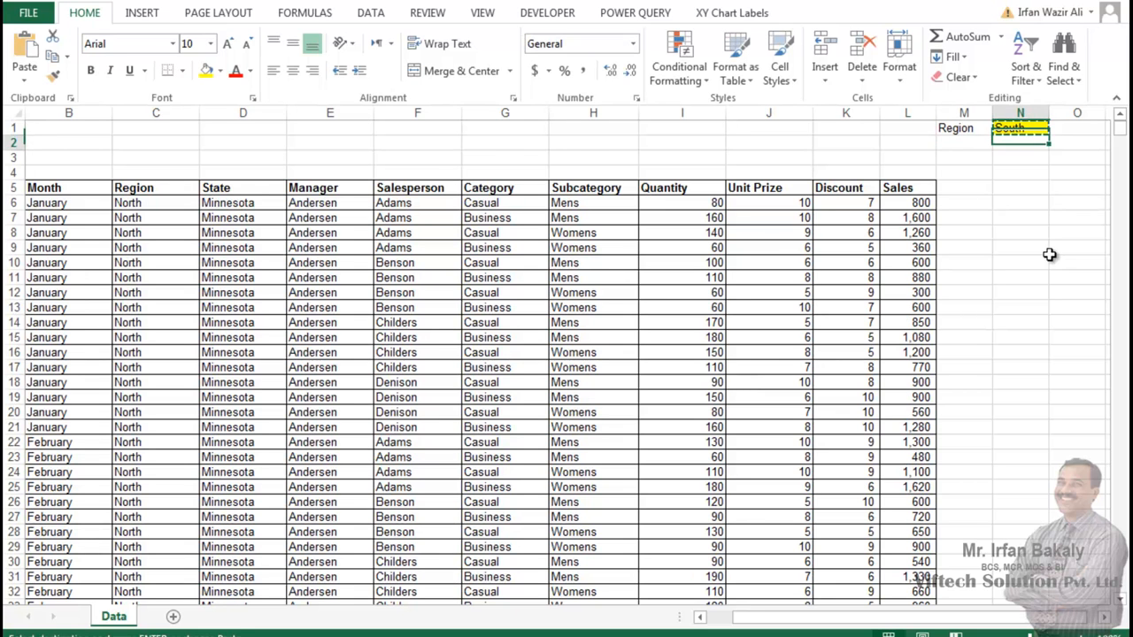
{"action": "key", "text": "Left"}
{"action": "key", "text": "ctrl+v"}
{"action": "key", "text": "Down"}
{"action": "key", "text": "Up"}
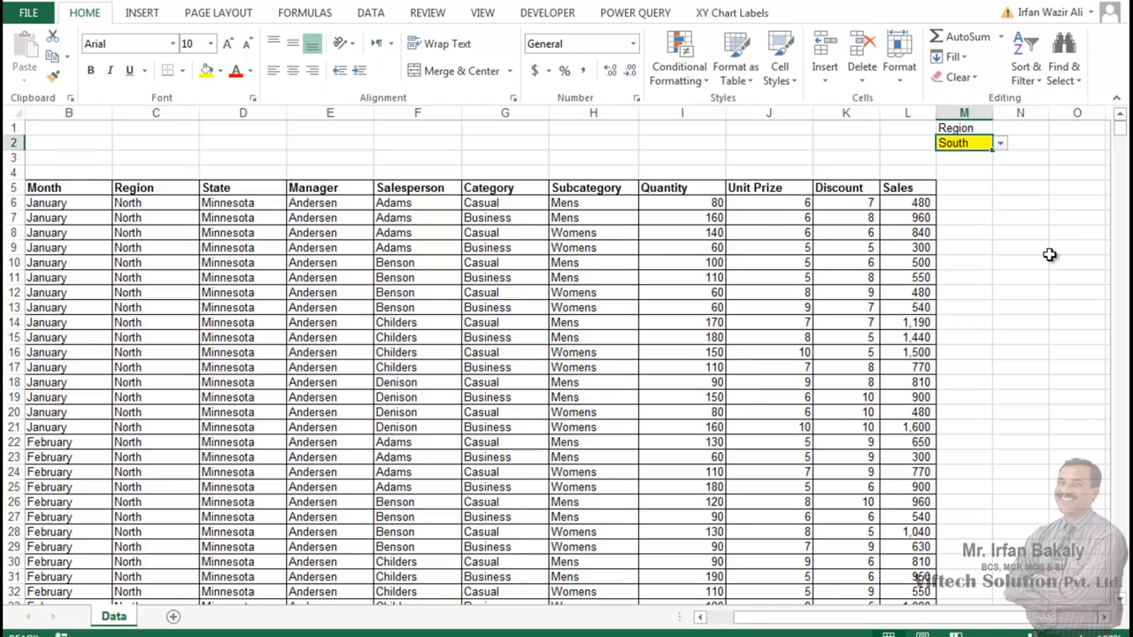
Step: Try North and South in the M2 region dropdown, and set it to East
{"action": "left_click", "coordinate": [999, 143]}
{"action": "left_click", "coordinate": [991, 157]}
{"action": "left_click", "coordinate": [1000, 143]}
{"action": "left_click", "coordinate": [977, 168]}
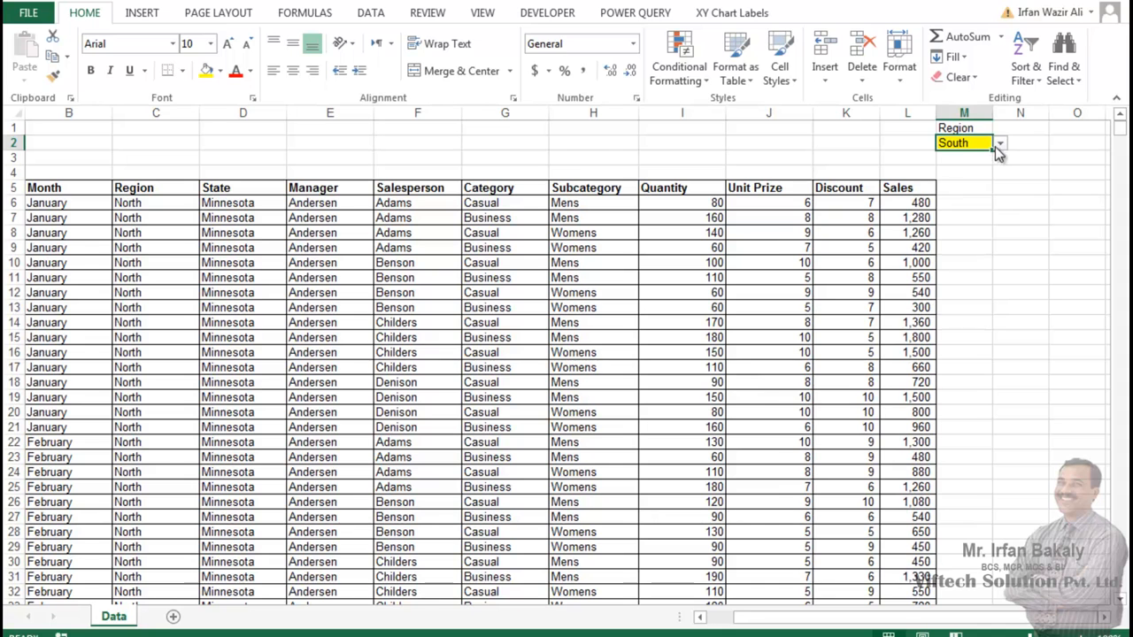
{"action": "left_click", "coordinate": [999, 143]}
{"action": "left_click", "coordinate": [979, 180]}
{"action": "left_click_drag", "start_coordinate": [960, 124], "coordinate": [962, 142]}
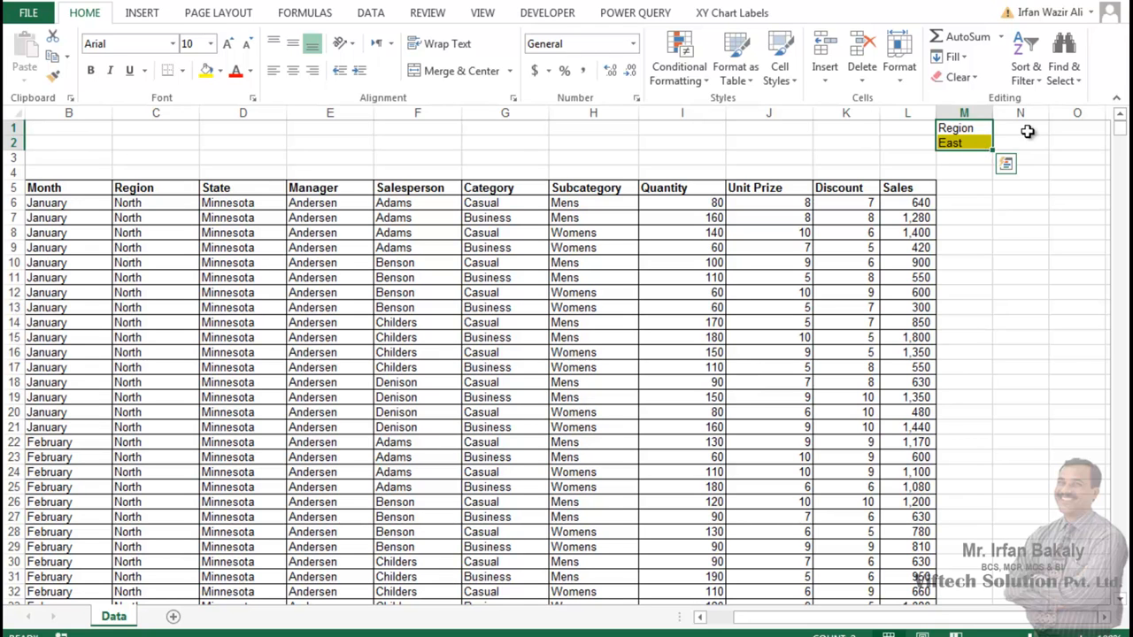
{"action": "left_click", "coordinate": [965, 144]}
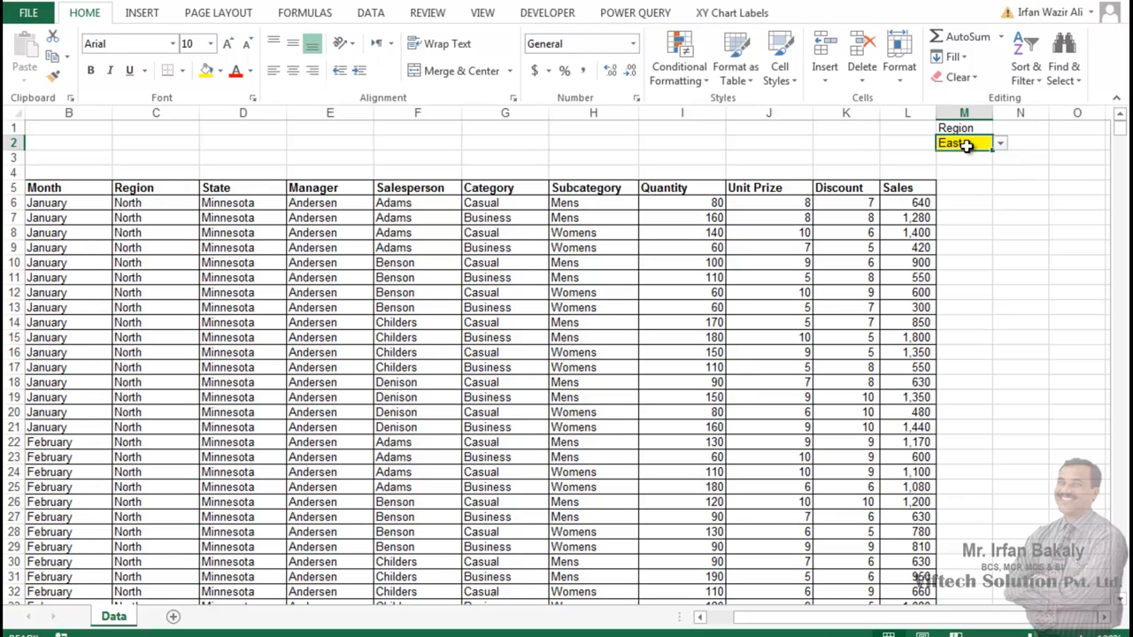
Step: Start recording a macro named Region_data, with the shortcut Ctrl+Shift+R, stored in This Workbook
{"action": "left_click", "coordinate": [565, 262]}
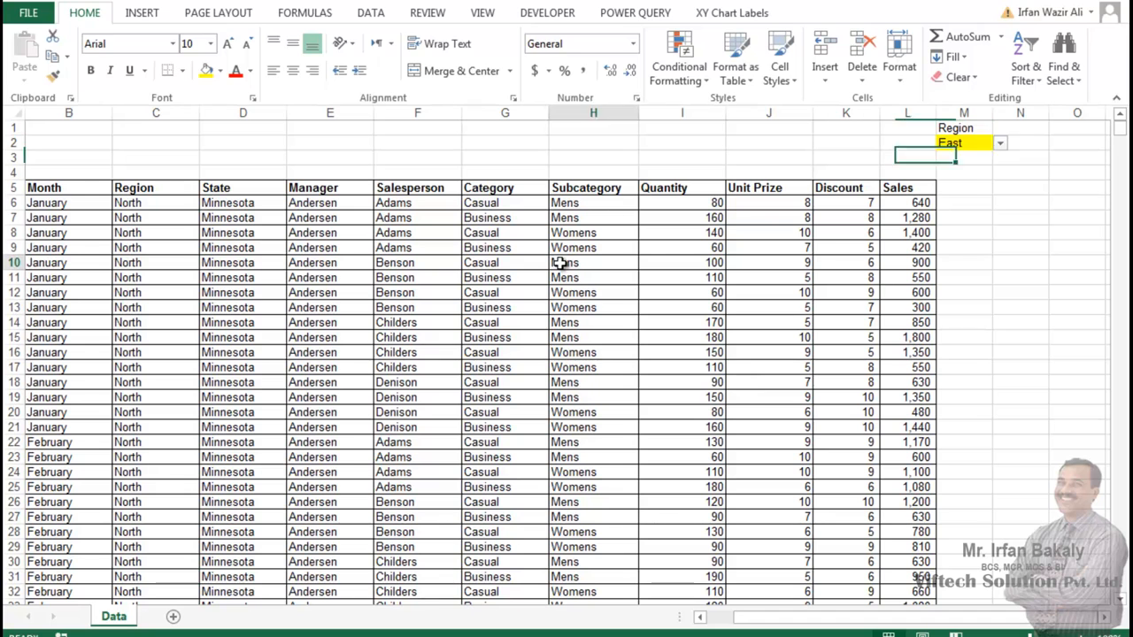
{"action": "left_click", "coordinate": [551, 16]}
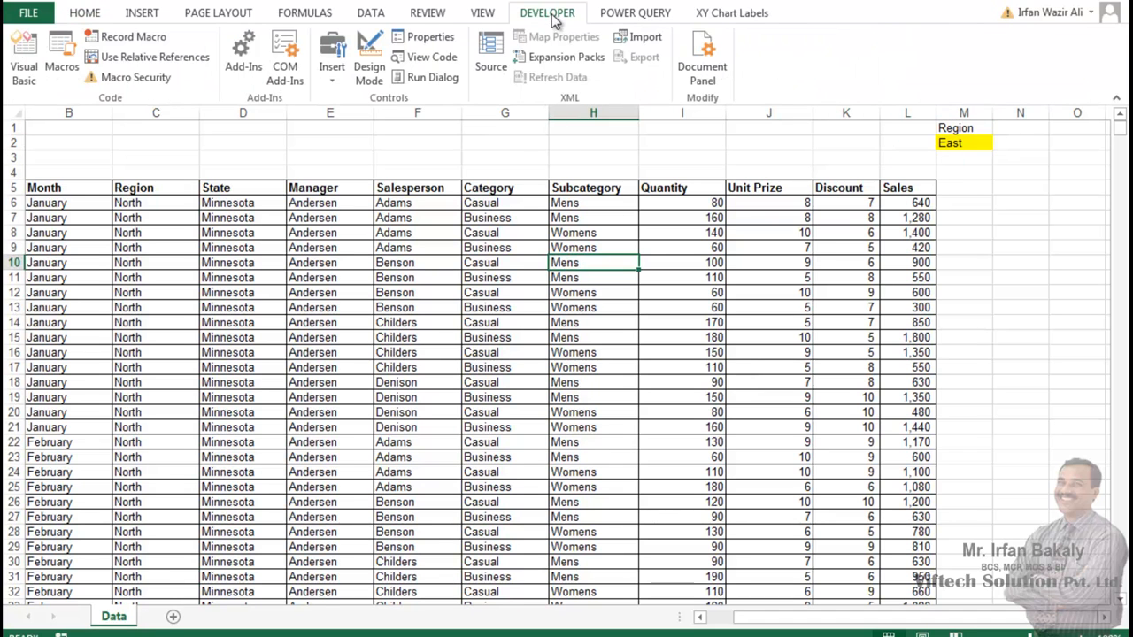
{"action": "left_click", "coordinate": [125, 39]}
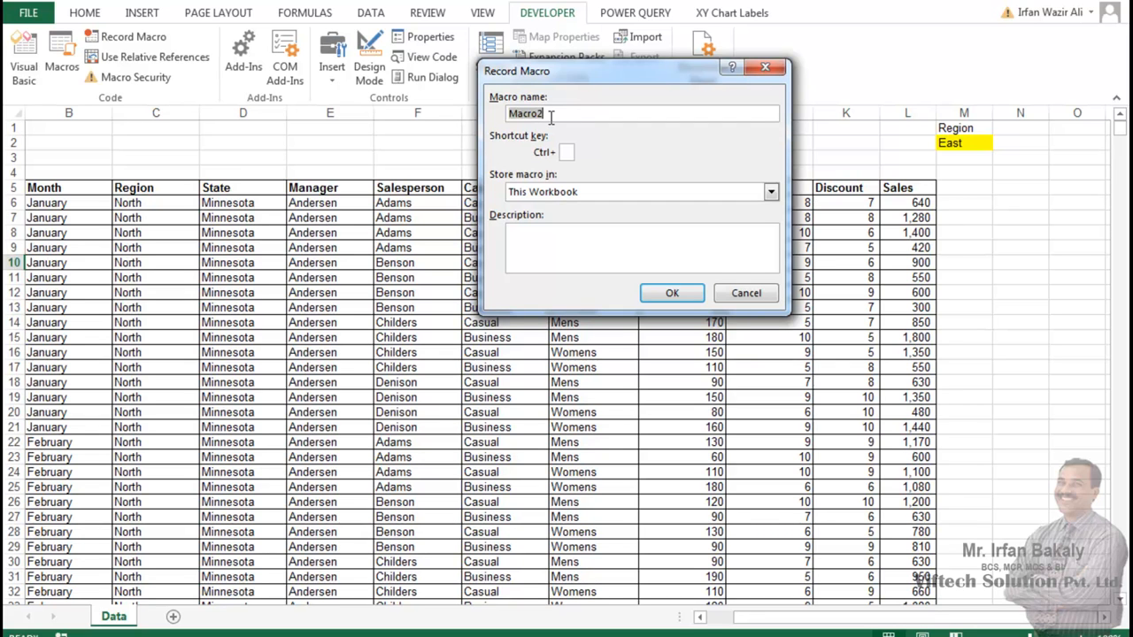
{"action": "type", "text": "Region_"}
{"action": "type", "text": "east"}
{"action": "key", "text": "BackSpace"}
{"action": "key", "text": "BackSpace"}
{"action": "key", "text": "BackSpace"}
{"action": "type", "text": "ata"}
{"action": "left_click", "coordinate": [566, 151]}
{"action": "type", "text": "R"}
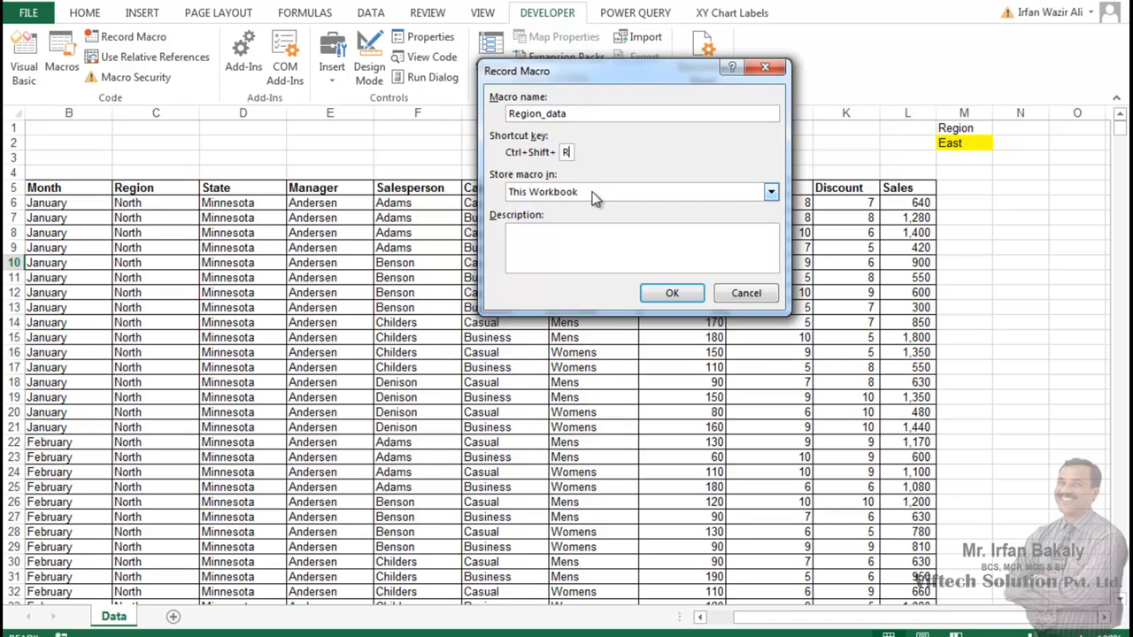
{"action": "left_click", "coordinate": [673, 293]}
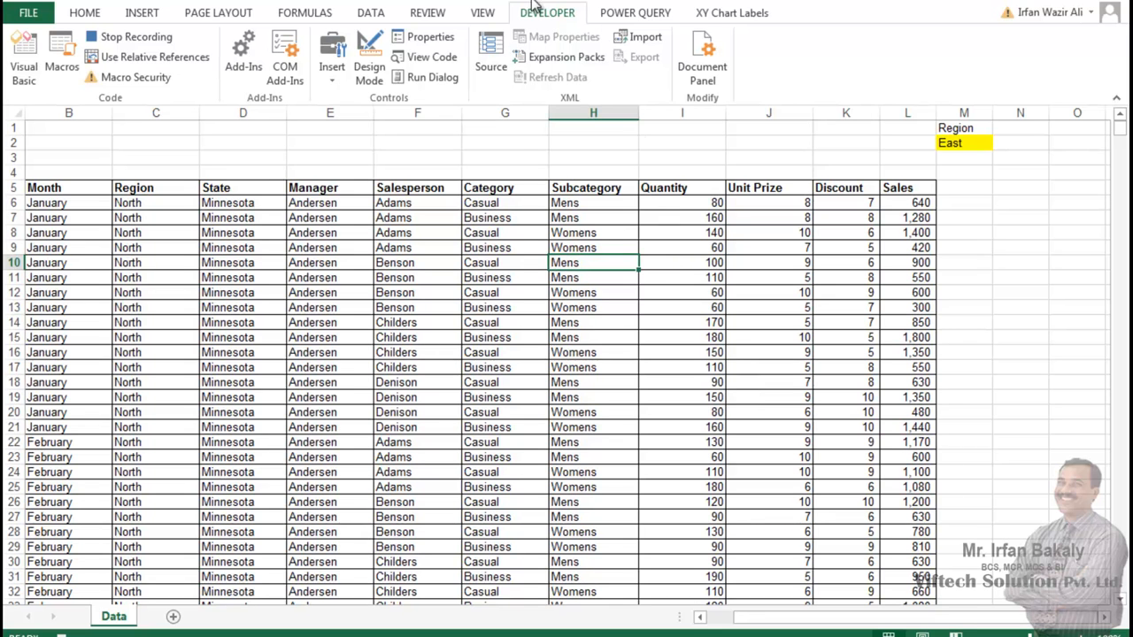
Step: Apply an in-place Advanced Filter to the sales table, with list range A5:L1541 and criteria range M1:M2
{"action": "left_click", "coordinate": [370, 15]}
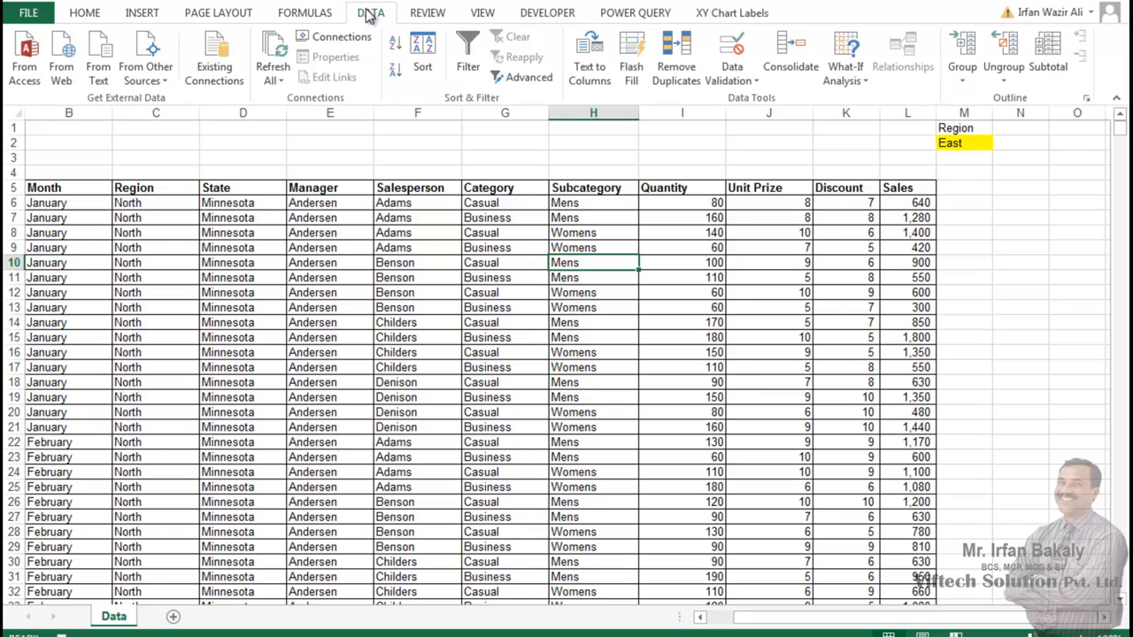
{"action": "left_click", "coordinate": [540, 81]}
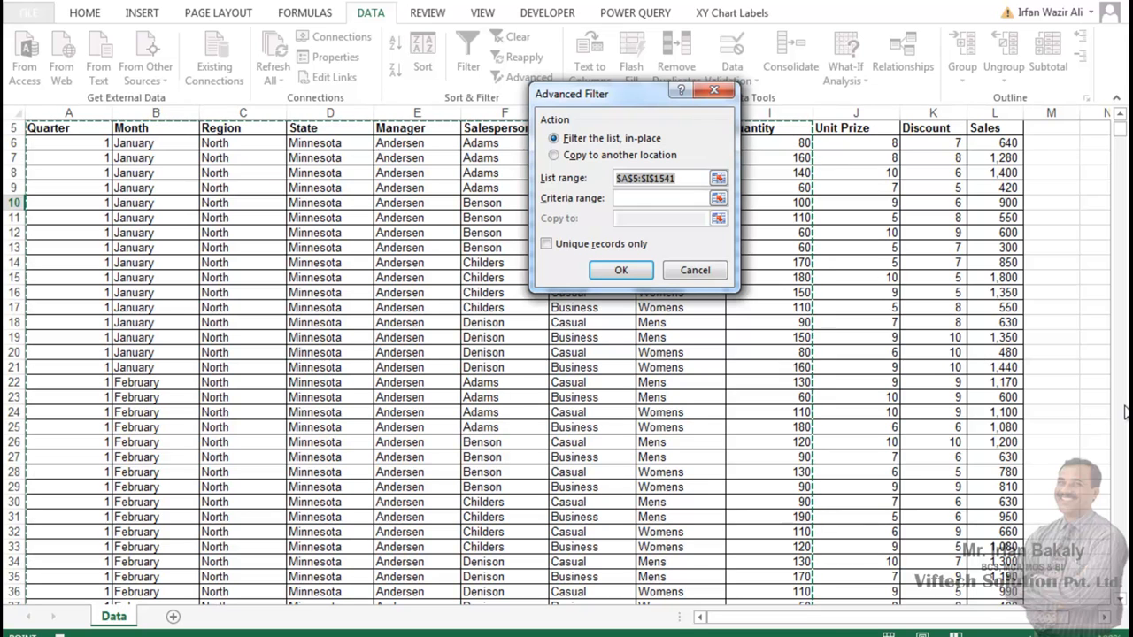
{"action": "key", "text": "Delete"}
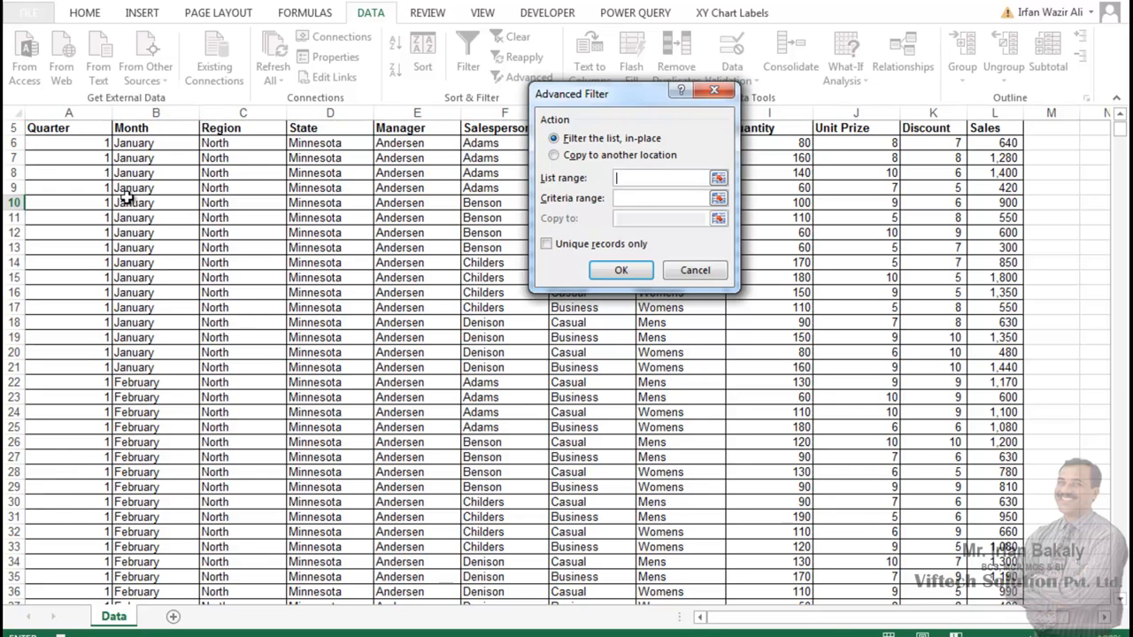
{"action": "left_click", "coordinate": [83, 131]}
{"action": "key", "text": "ctrl+shift+Right"}
{"action": "key", "text": "ctrl+shift+Down"}
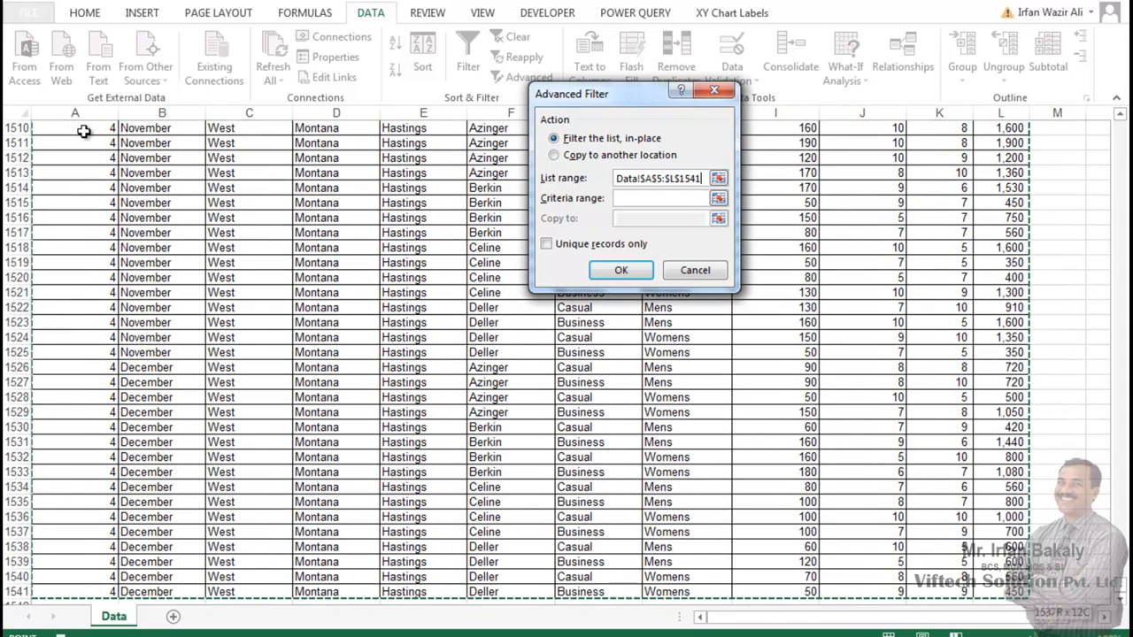
{"action": "key", "text": "Tab"}
{"action": "left_click_drag", "start_coordinate": [1121, 585], "coordinate": [1122, 121]}
{"action": "left_click_drag", "start_coordinate": [1051, 126], "coordinate": [1051, 143]}
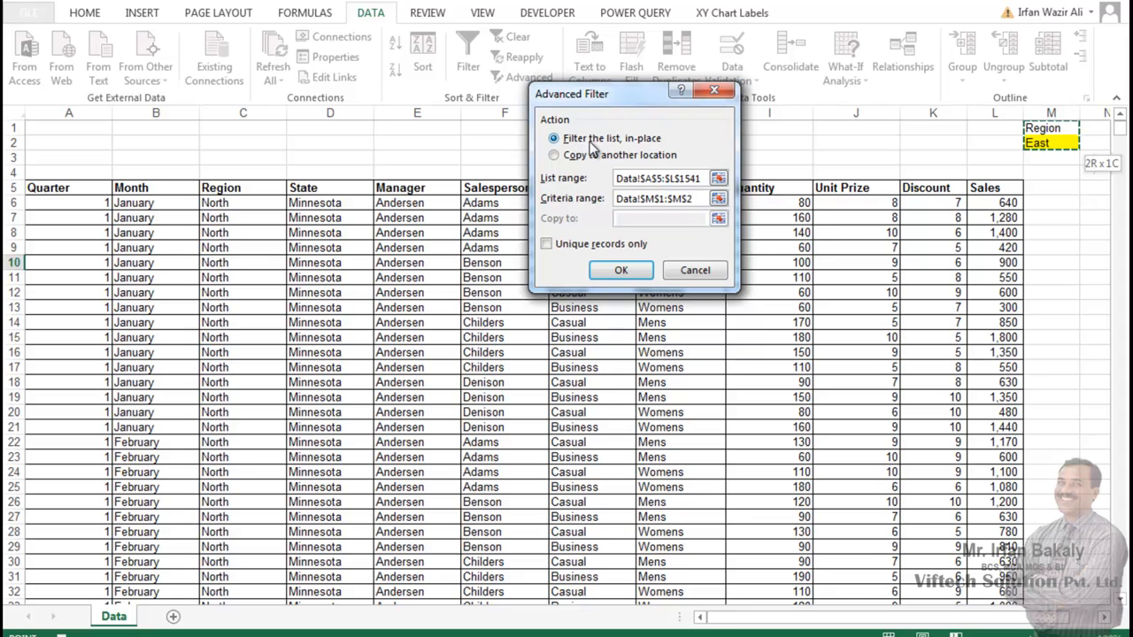
{"action": "left_click", "coordinate": [622, 270]}
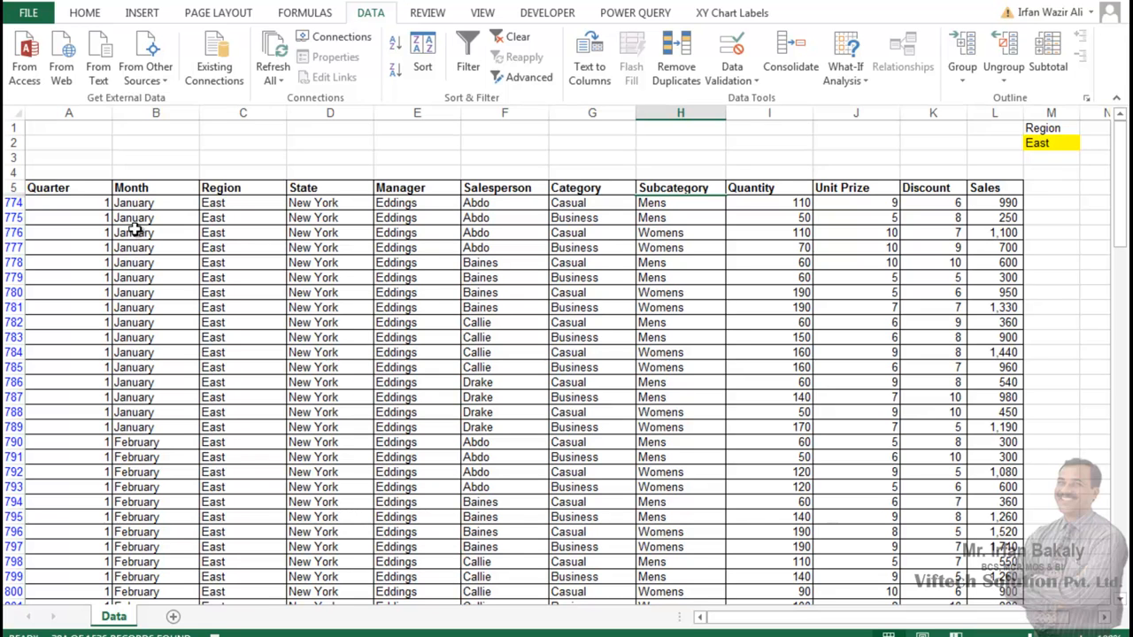
Step: Copy the filtered table with its header row into cell A1 of a new worksheet, and select only cell A1 there
{"action": "left_click", "coordinate": [78, 188]}
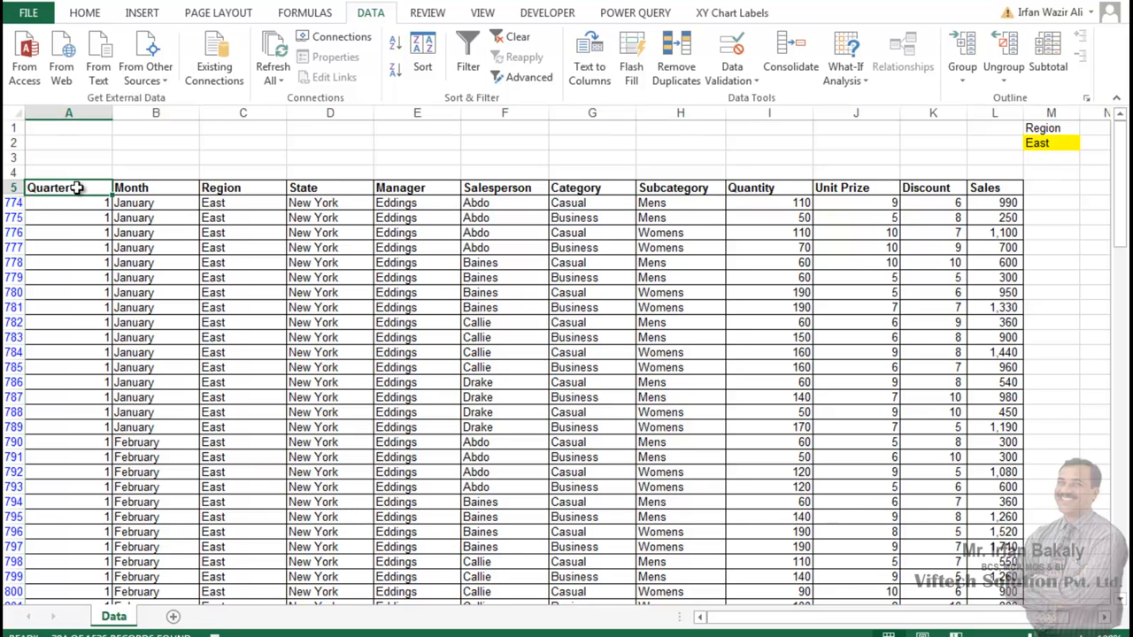
{"action": "key", "text": "ctrl+shift+Right"}
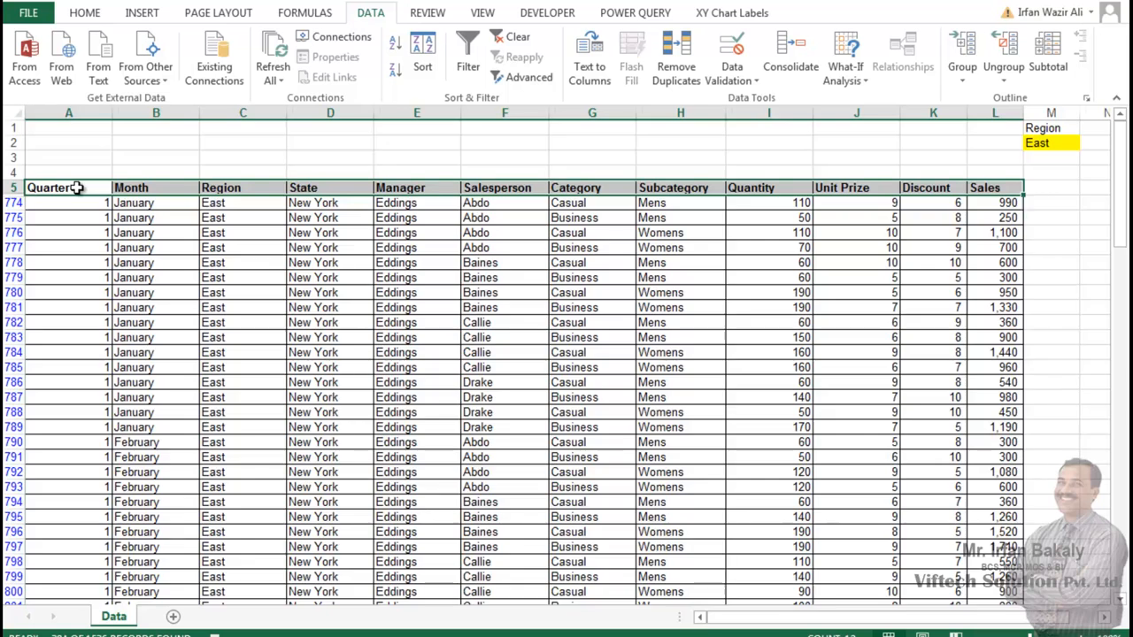
{"action": "key", "text": "ctrl+shift+Down"}
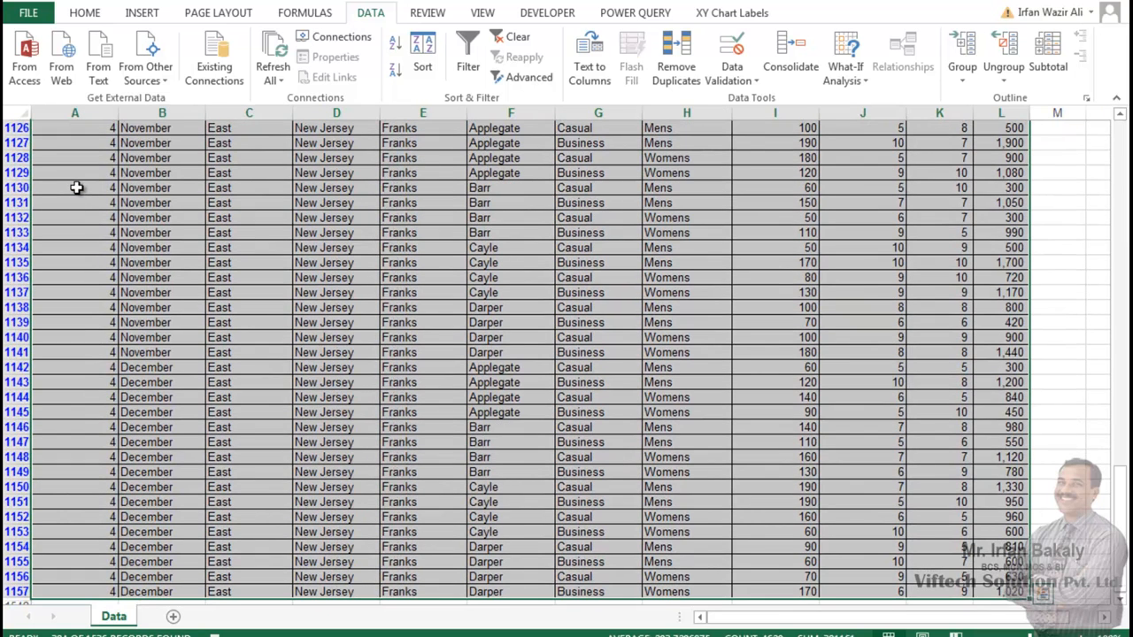
{"action": "key", "text": "ctrl+c"}
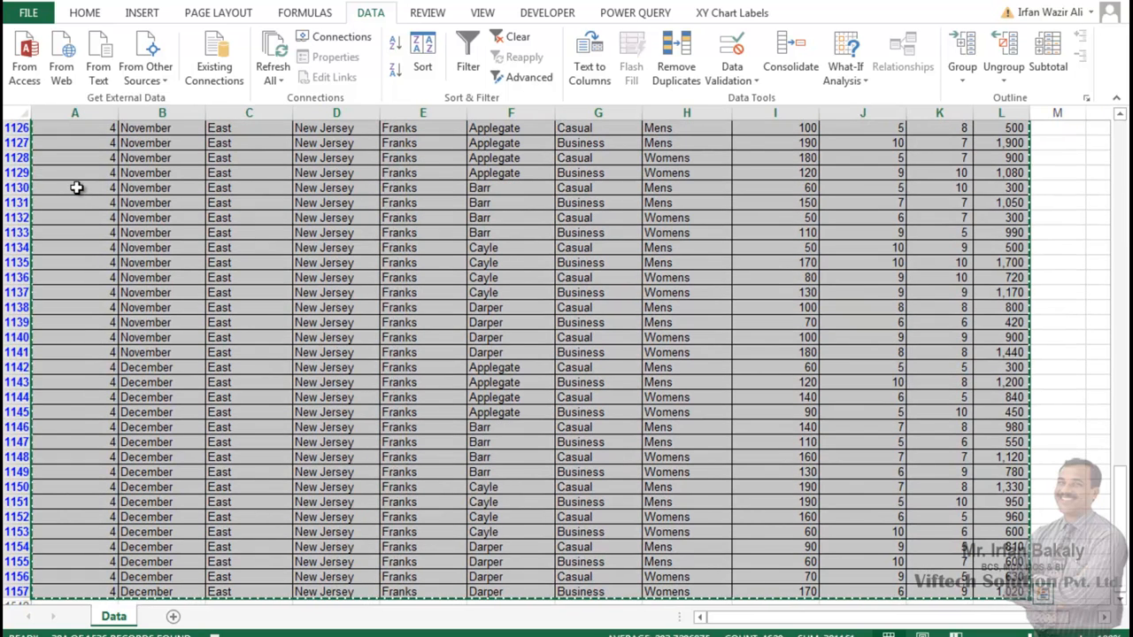
{"action": "left_click", "coordinate": [172, 617]}
{"action": "key", "text": "ctrl+v"}
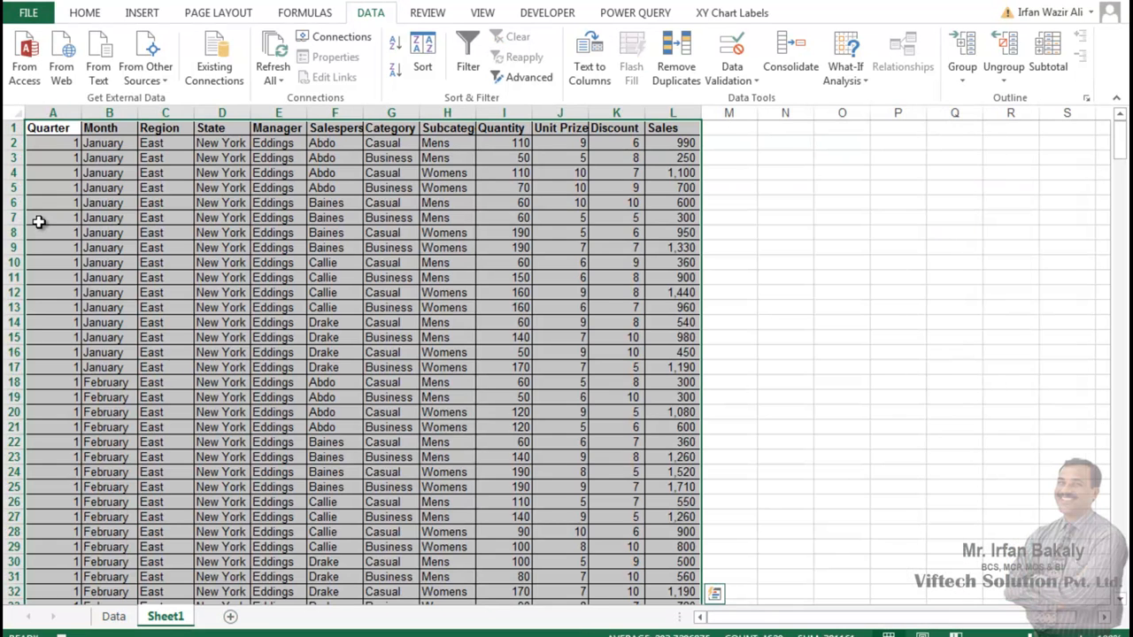
{"action": "left_click", "coordinate": [55, 128]}
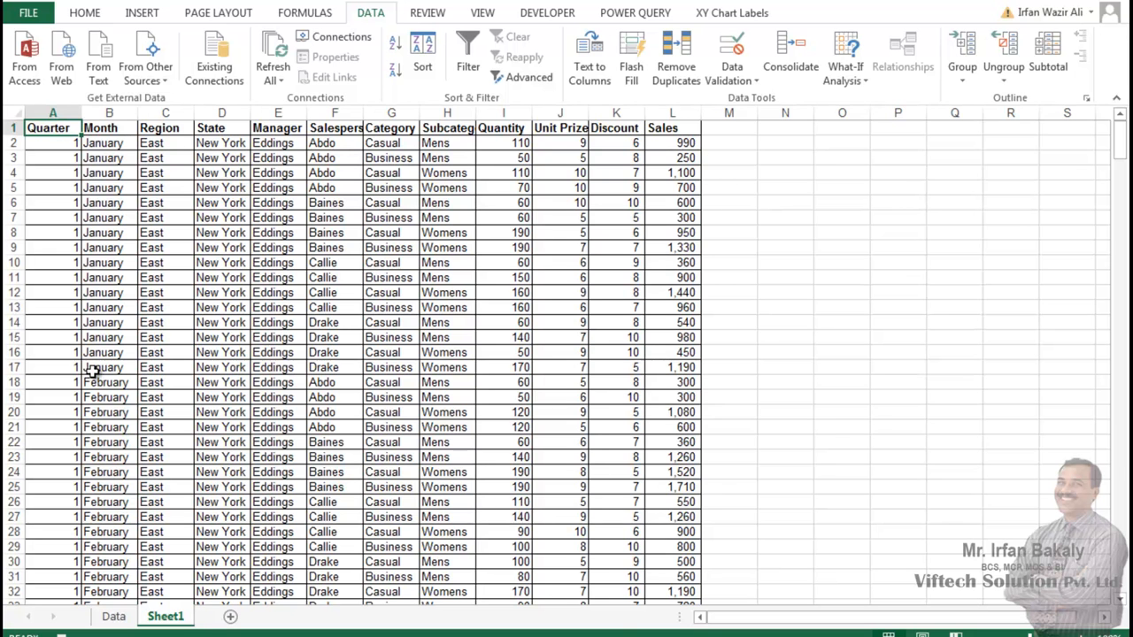
Step: Clear the filter on the Data sheet with cell A5 selected, and stop recording the macro
{"action": "left_click", "coordinate": [115, 616]}
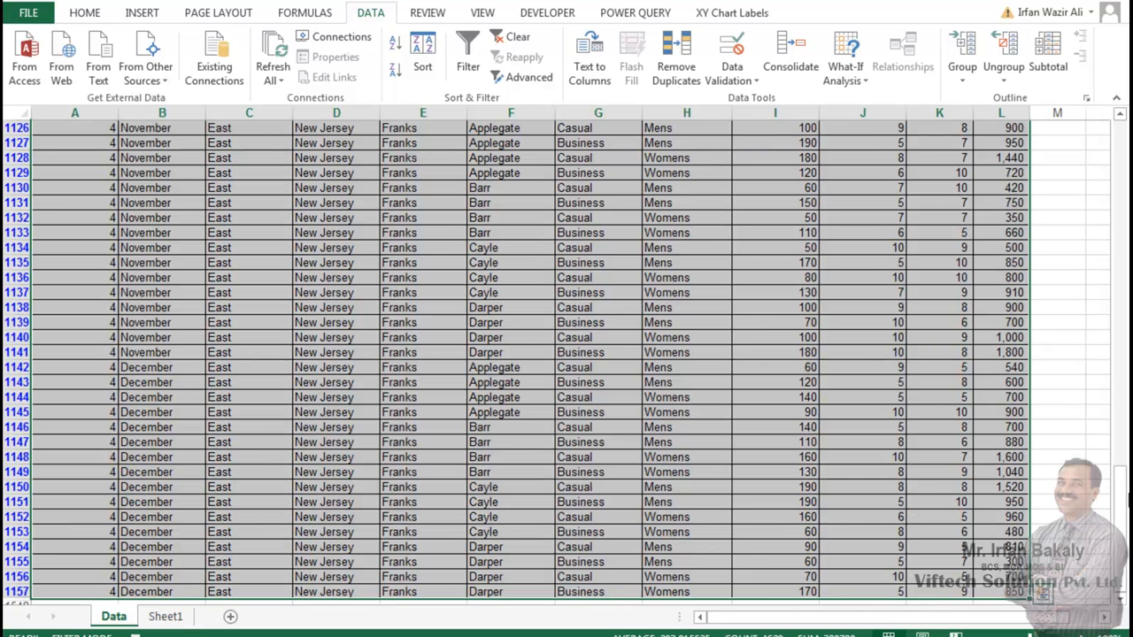
{"action": "left_click_drag", "start_coordinate": [1123, 507], "coordinate": [1123, 217]}
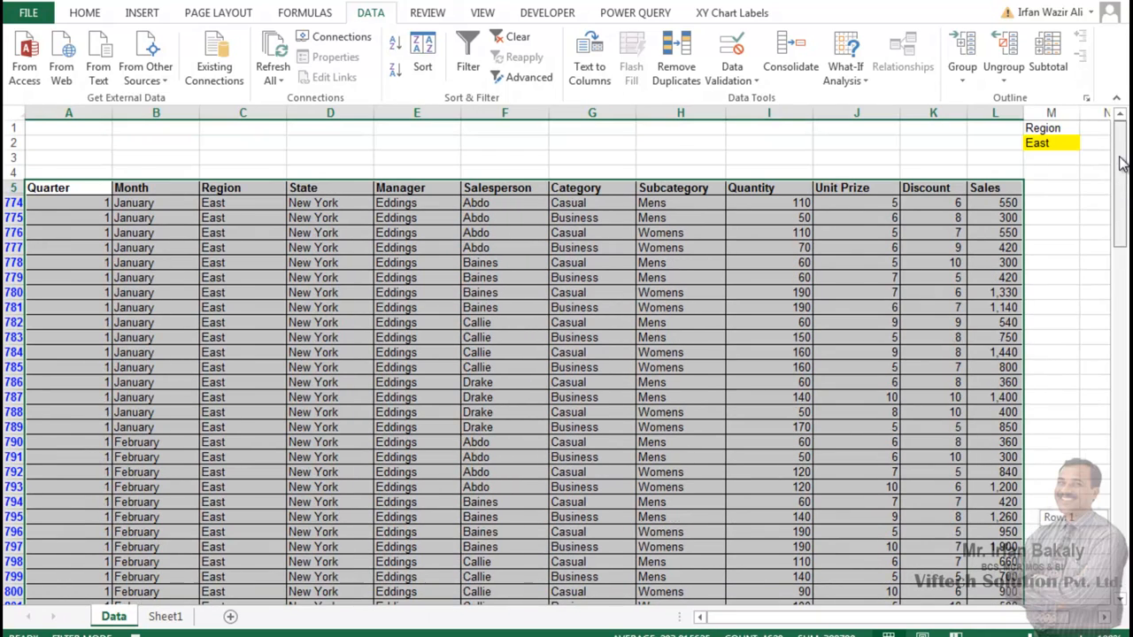
{"action": "left_click", "coordinate": [80, 187]}
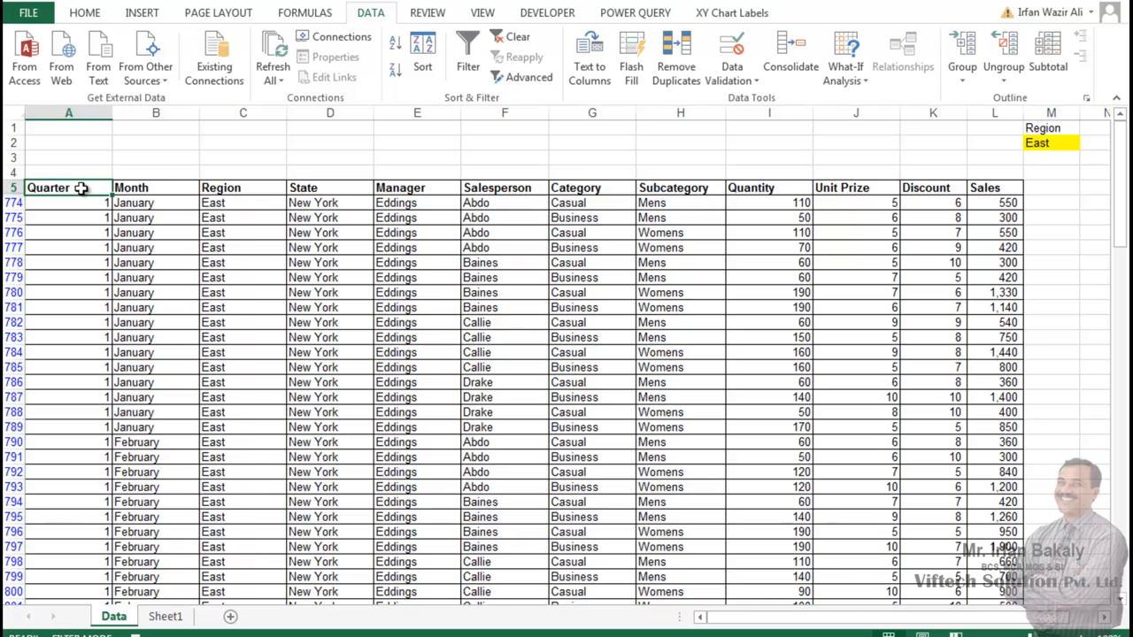
{"action": "left_click", "coordinate": [502, 46]}
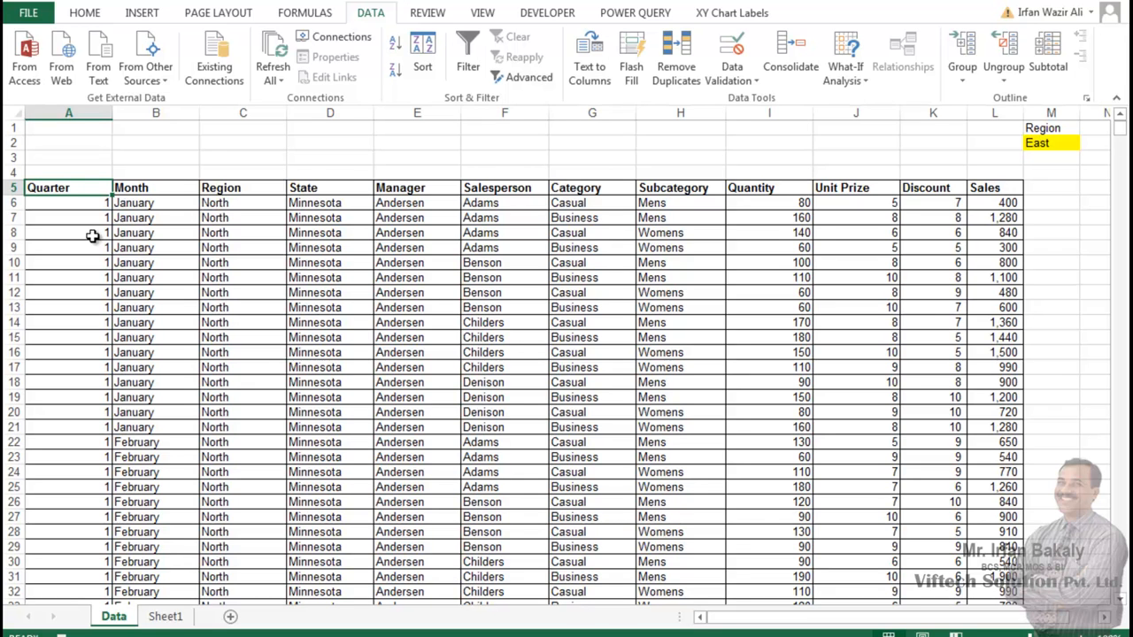
{"action": "left_click", "coordinate": [544, 15]}
{"action": "left_click", "coordinate": [115, 37]}
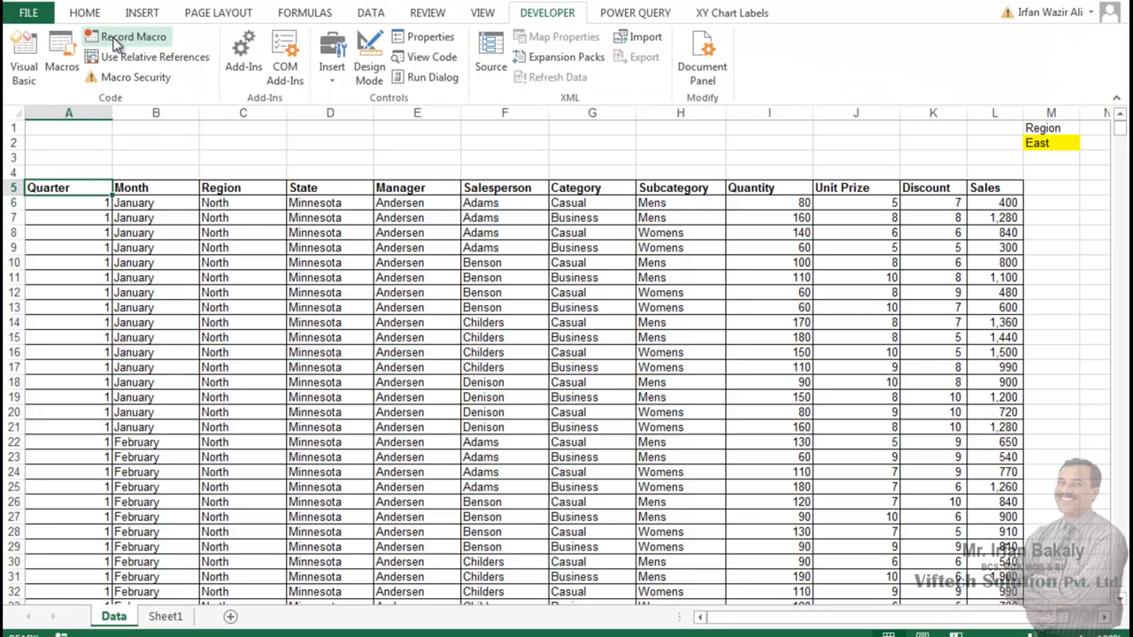
Step: Delete Sheet1, which holds the extracted East data
{"action": "left_click", "coordinate": [163, 618]}
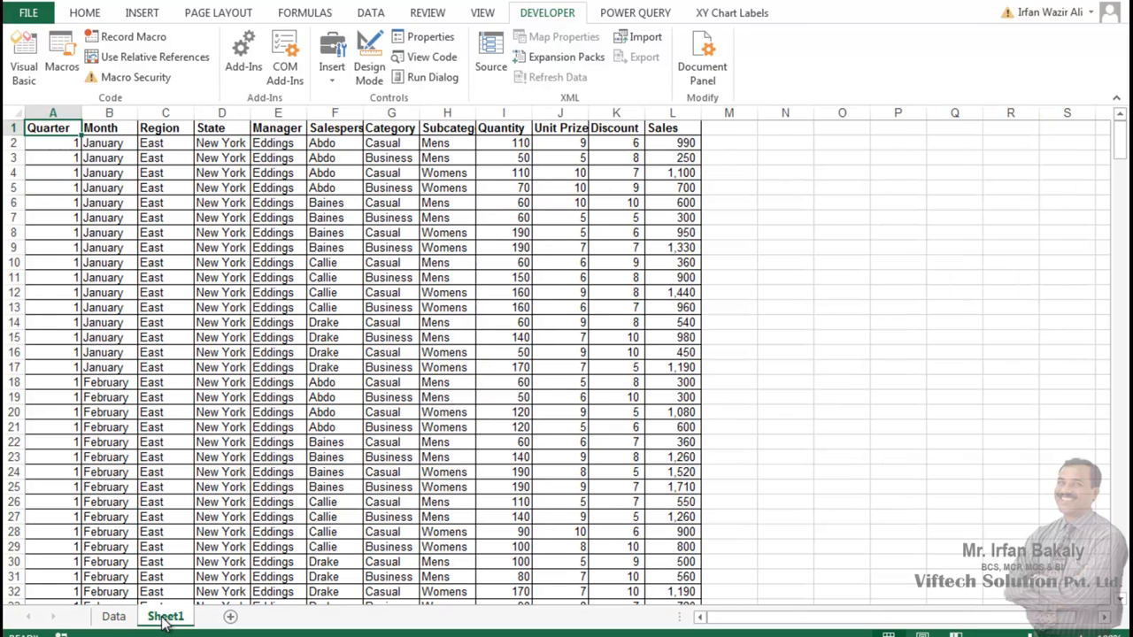
{"action": "right_click", "coordinate": [164, 619]}
{"action": "left_click", "coordinate": [223, 432]}
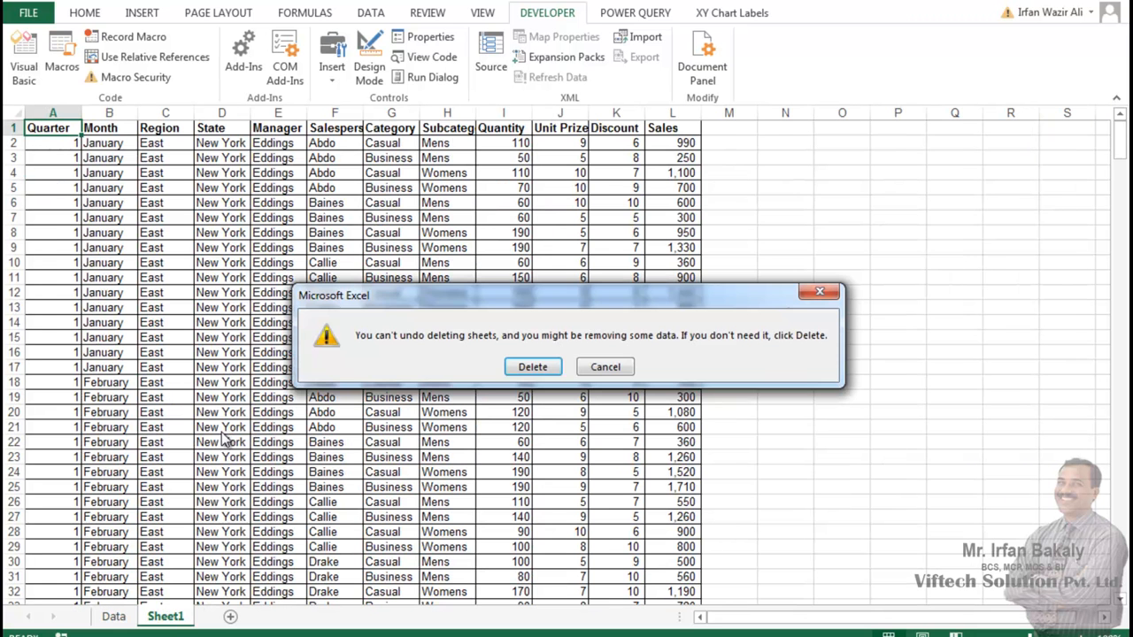
{"action": "left_click", "coordinate": [532, 366]}
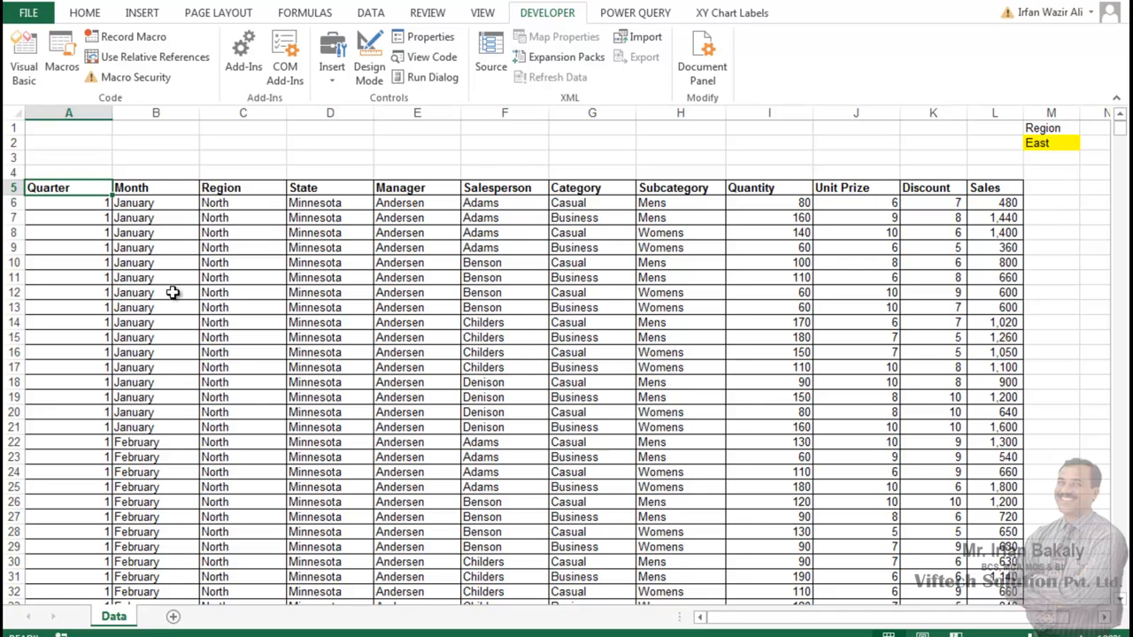
Step: Run the Region_data macro for East and check the extracted data on the new sheet before returning to Data
{"action": "left_click", "coordinate": [64, 42]}
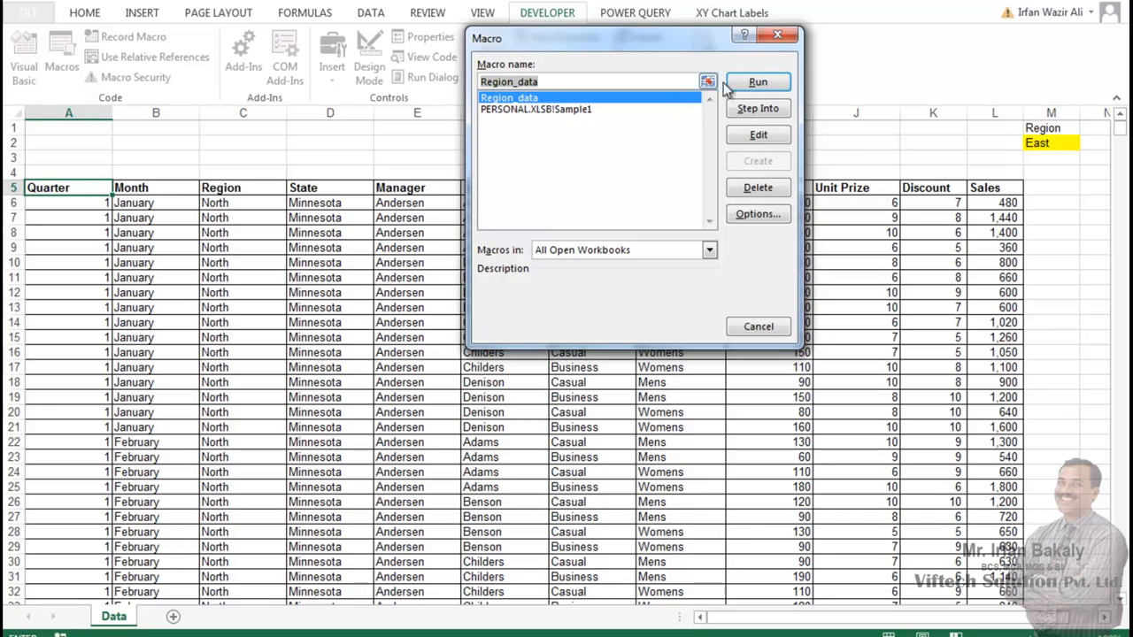
{"action": "left_click", "coordinate": [754, 82]}
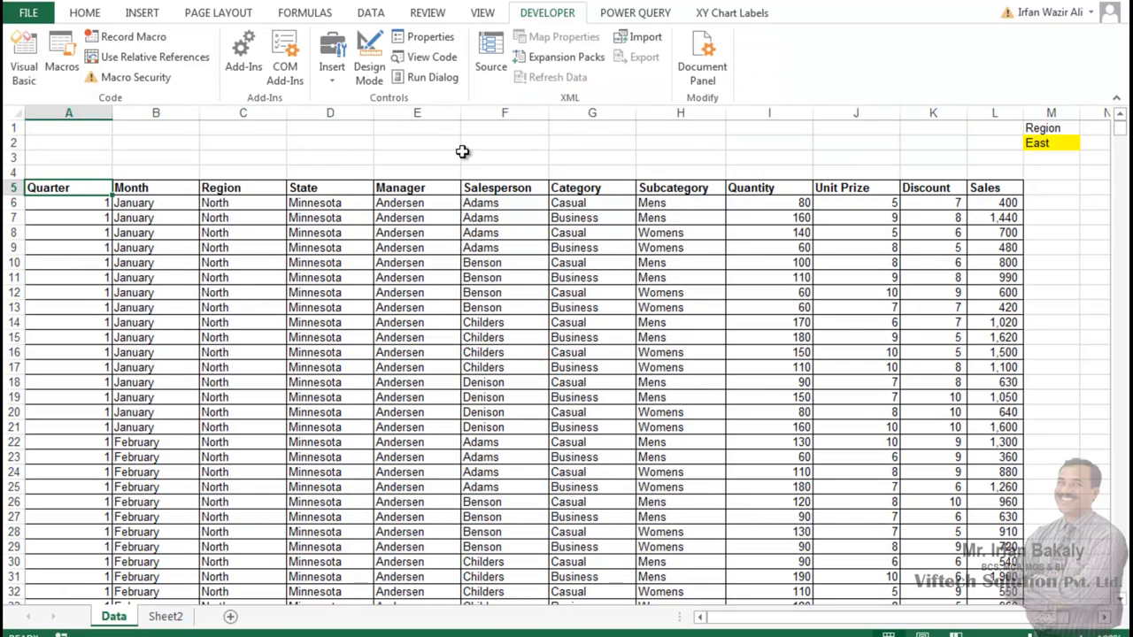
{"action": "left_click", "coordinate": [166, 617]}
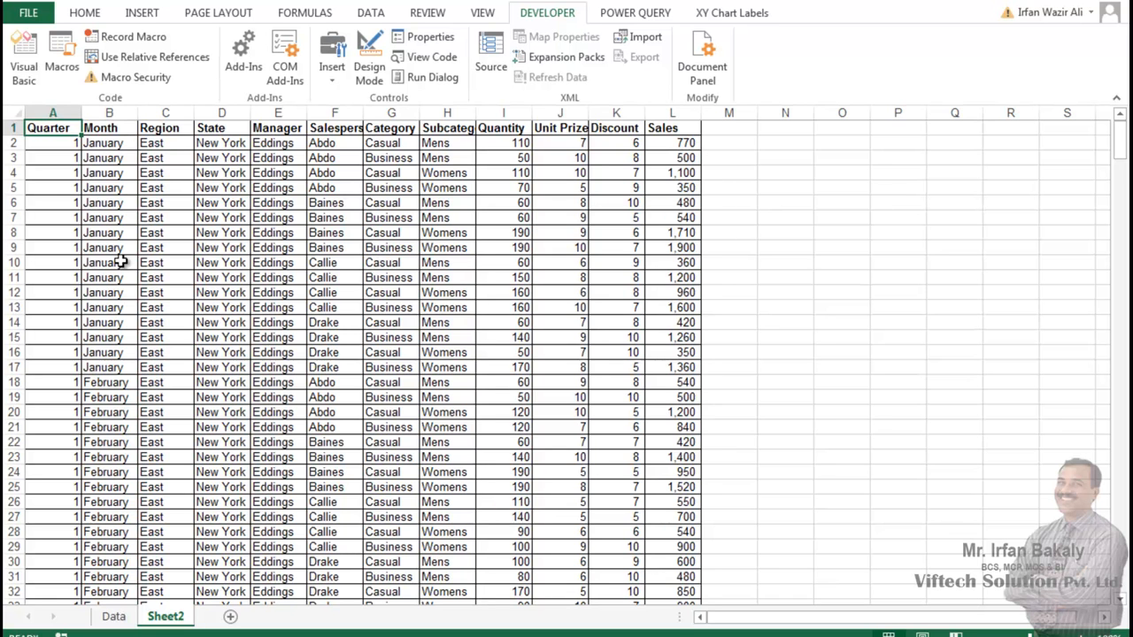
{"action": "left_click", "coordinate": [113, 616]}
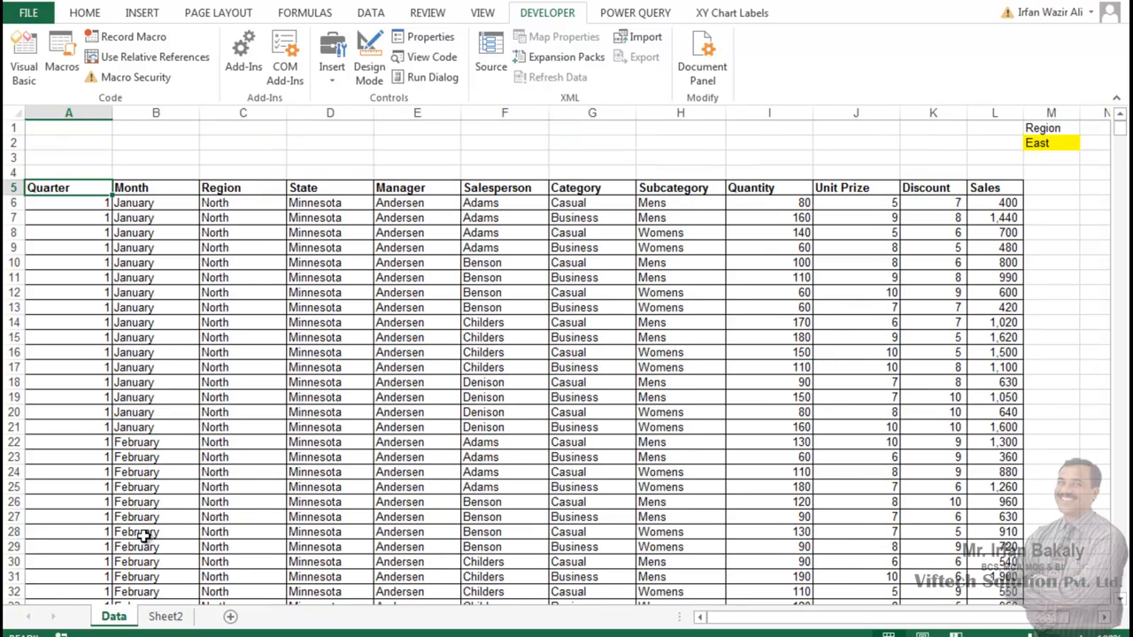
Step: Set the region dropdown in M2 to North and run the Region_data macro
{"action": "left_click", "coordinate": [1046, 140]}
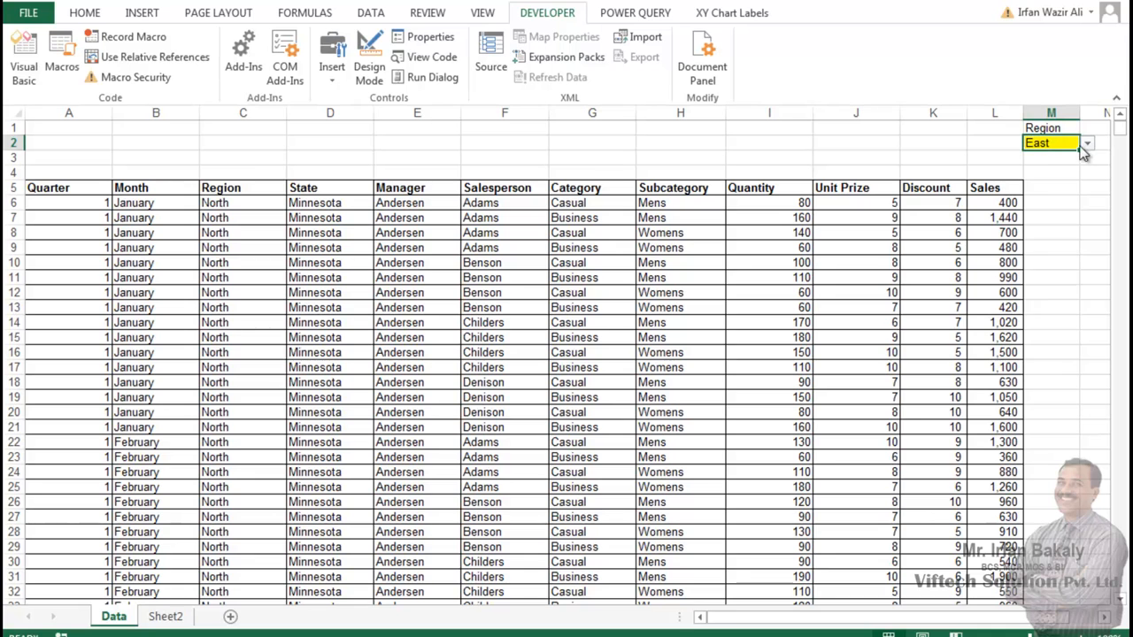
{"action": "left_click", "coordinate": [1087, 143]}
{"action": "left_click", "coordinate": [1070, 158]}
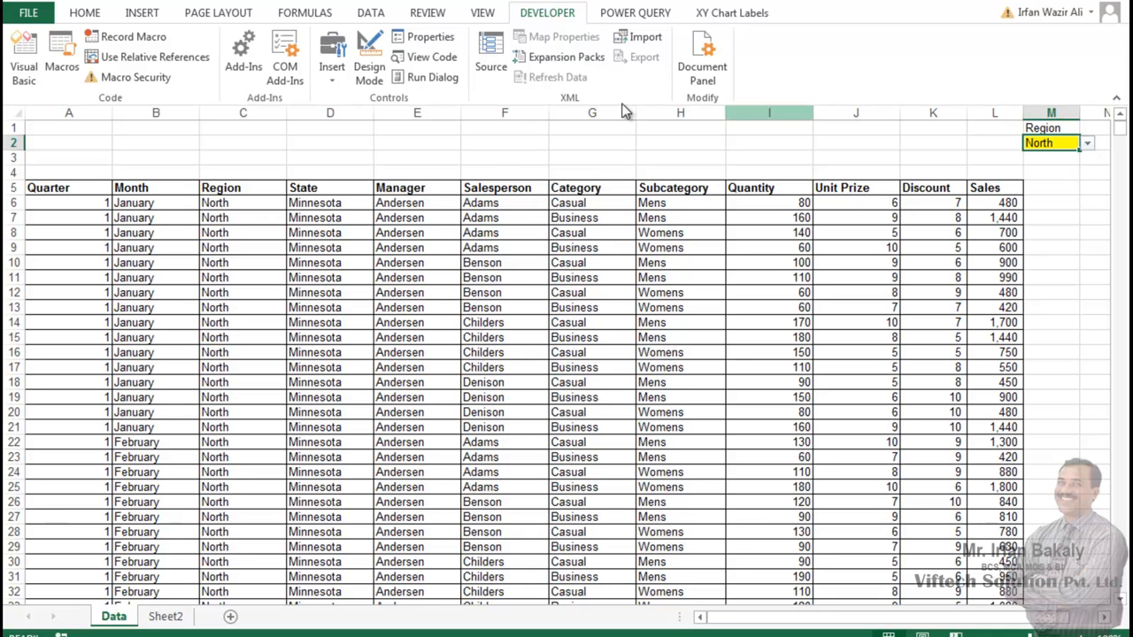
{"action": "left_click", "coordinate": [62, 62]}
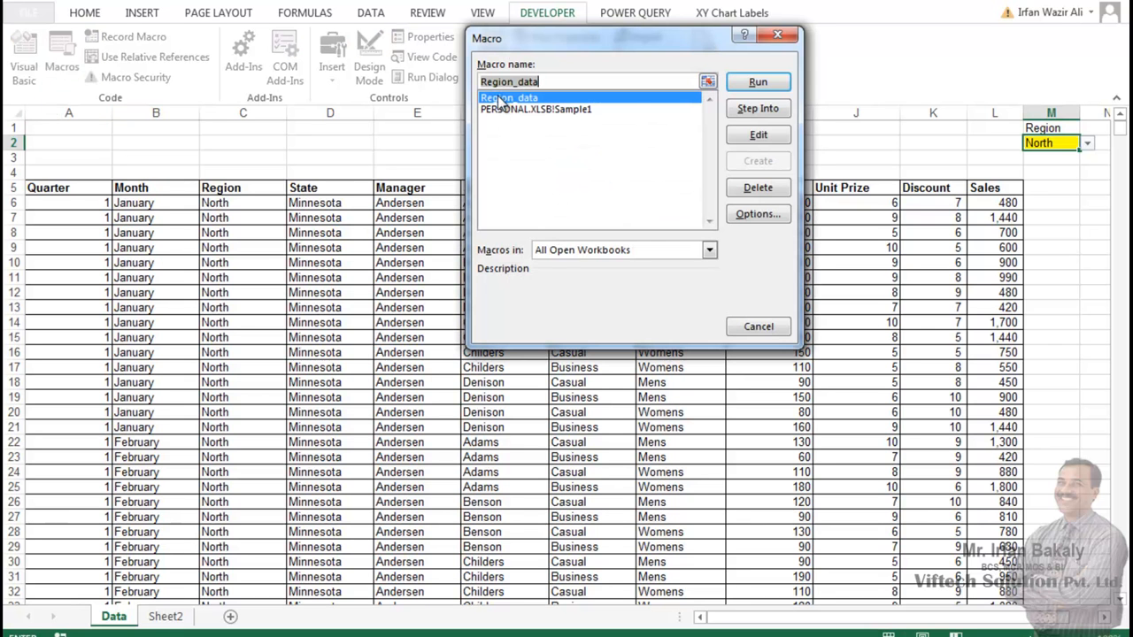
{"action": "left_click", "coordinate": [749, 83]}
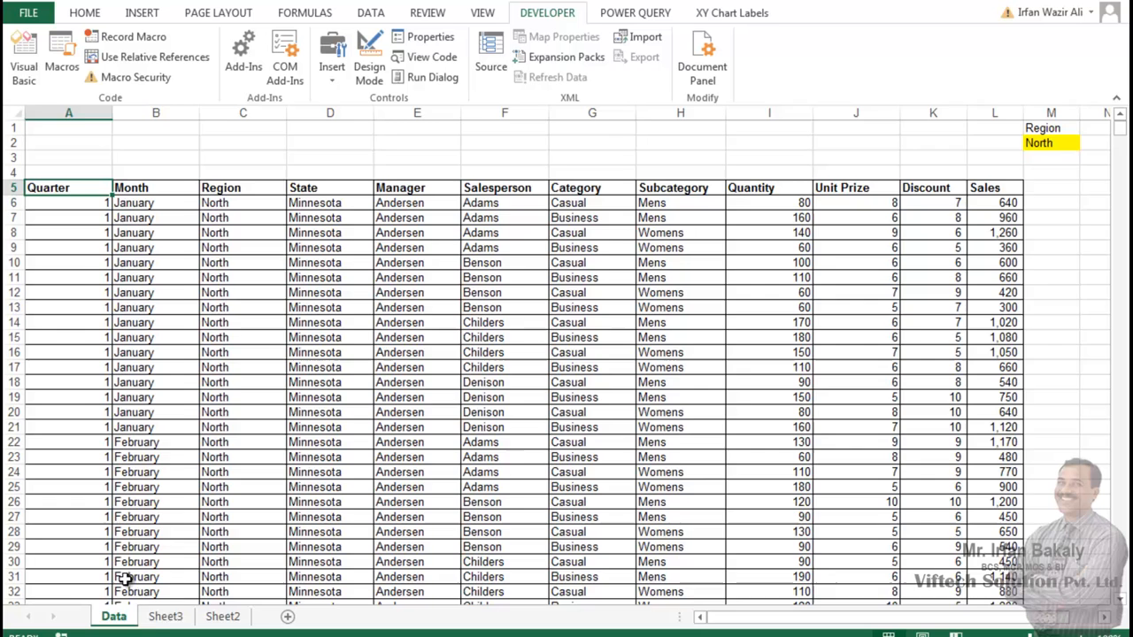
Step: Examine the Region column of the extracted data on Sheet3
{"action": "left_click", "coordinate": [165, 616]}
{"action": "left_click_drag", "start_coordinate": [175, 128], "coordinate": [176, 501]}
{"action": "left_click", "coordinate": [44, 130]}
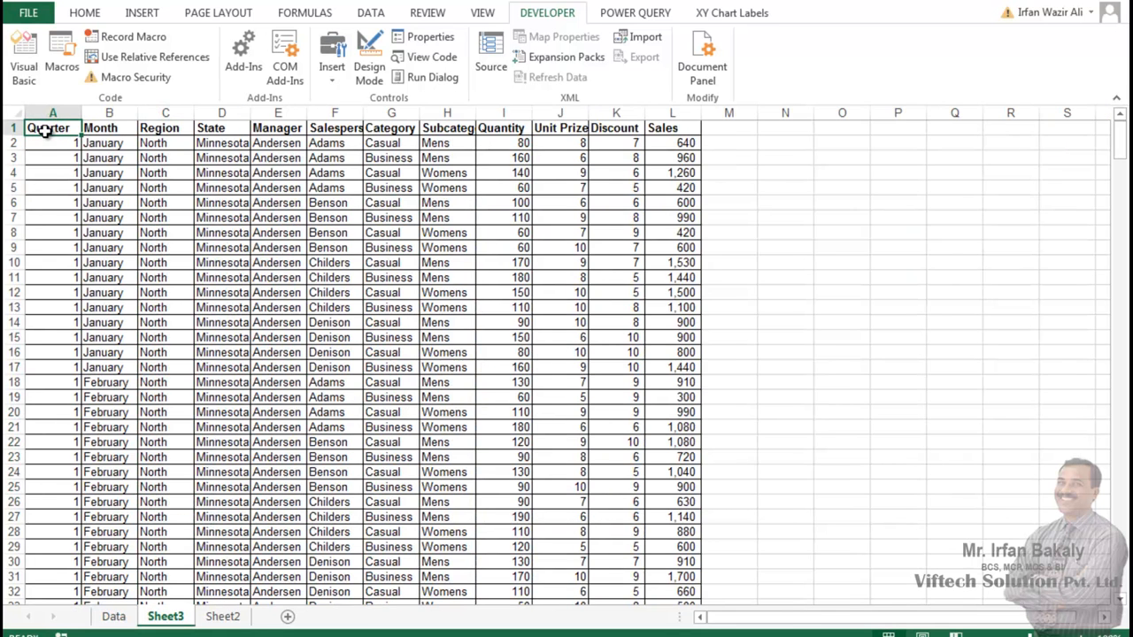
Step: Insert a form control button in N1 beside the region dropdown on the Data sheet and assign the Region_data macro to it
{"action": "left_click", "coordinate": [113, 616]}
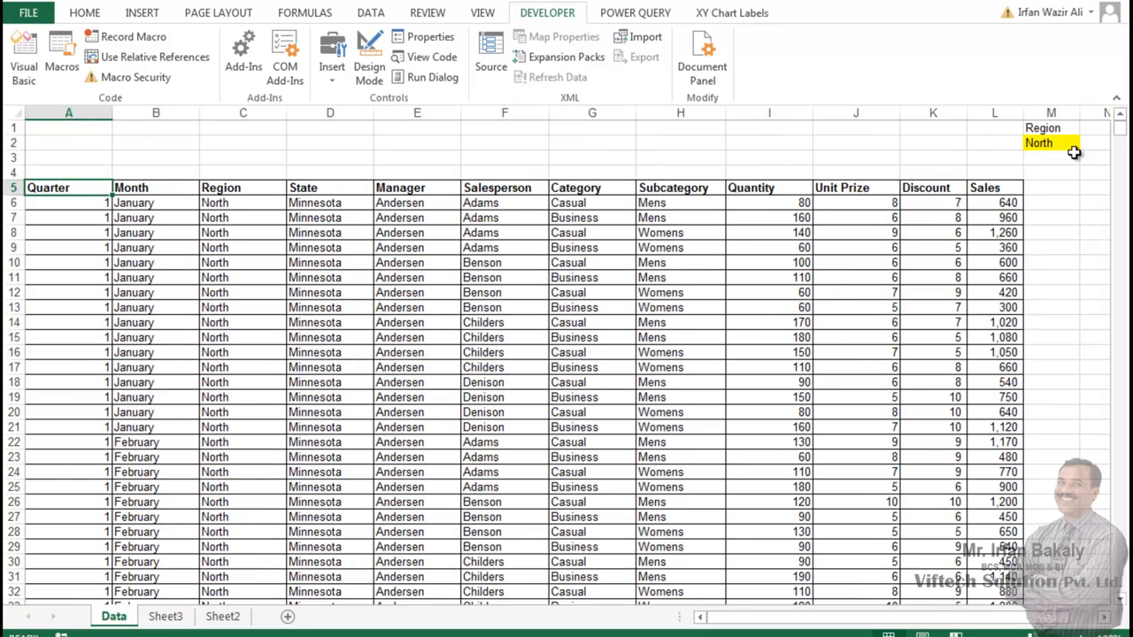
{"action": "left_click", "coordinate": [1104, 617]}
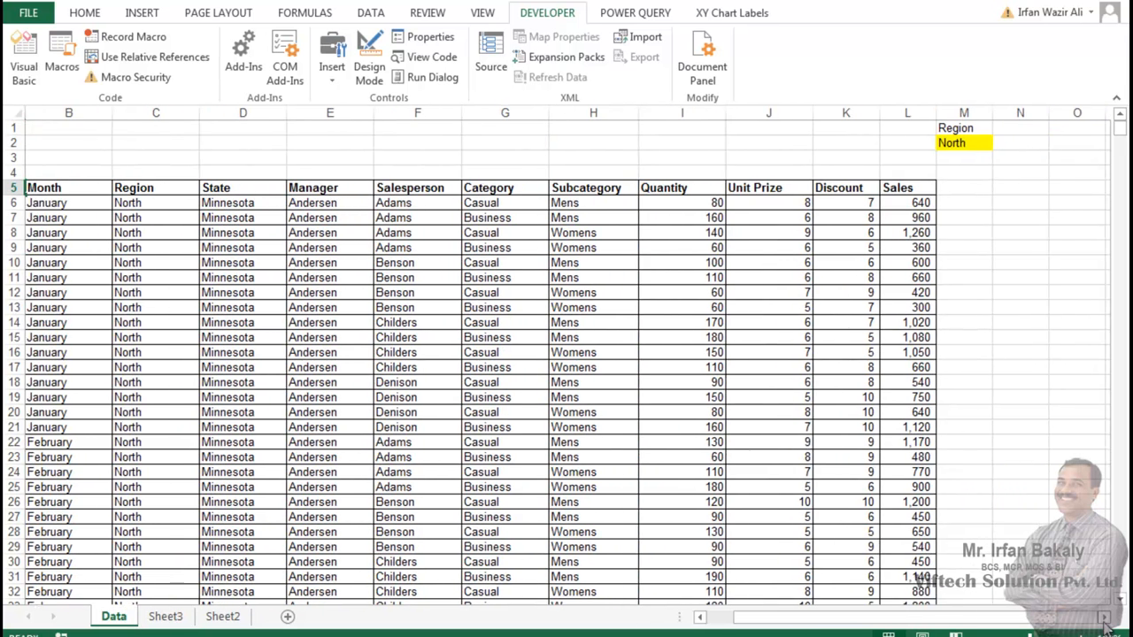
{"action": "left_click", "coordinate": [1104, 617]}
{"action": "left_click", "coordinate": [944, 128]}
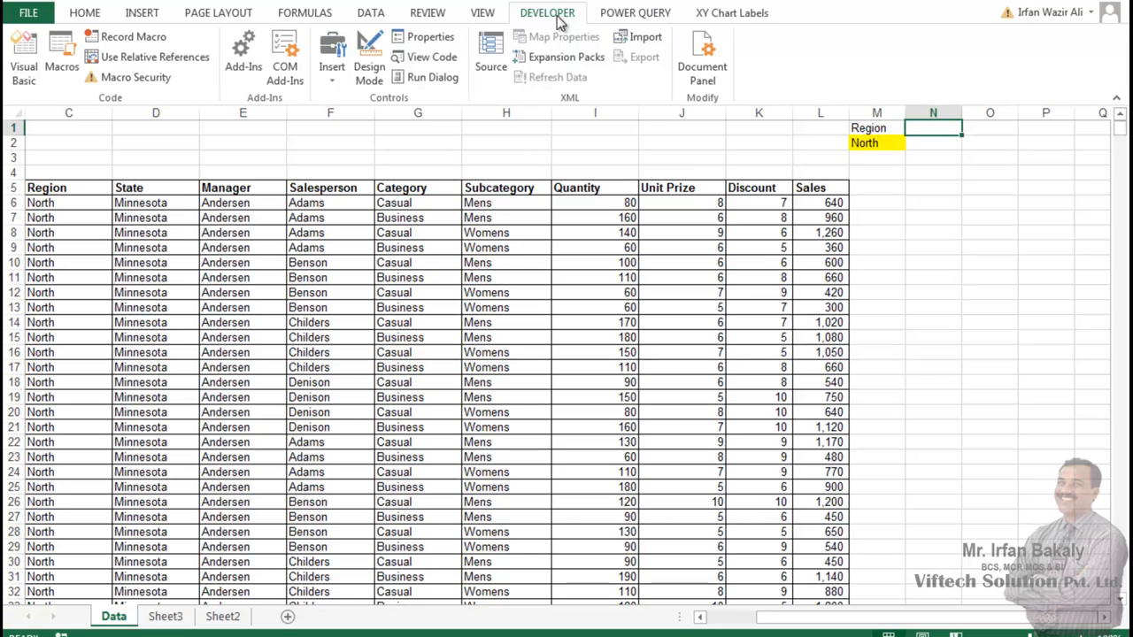
{"action": "left_click", "coordinate": [328, 79]}
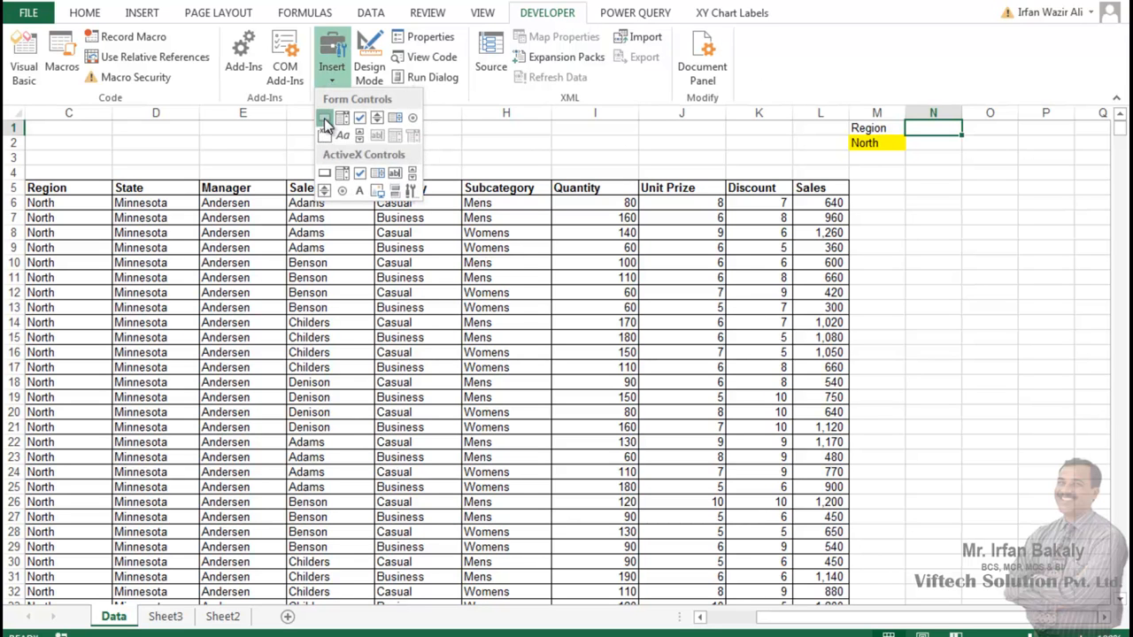
{"action": "left_click", "coordinate": [325, 124]}
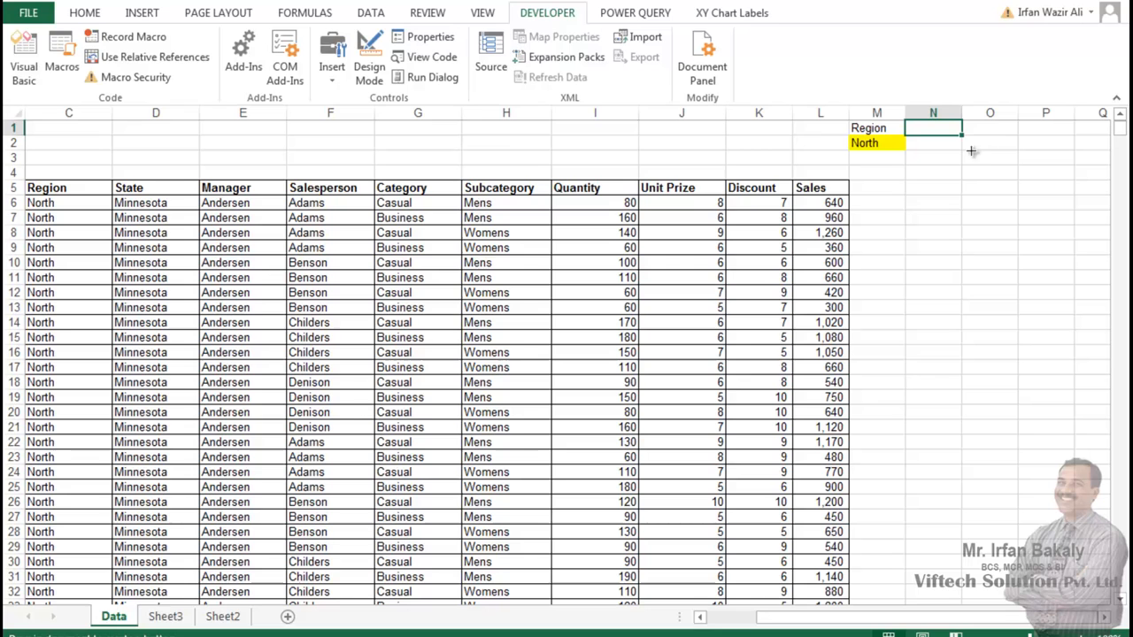
{"action": "left_click", "coordinate": [918, 128]}
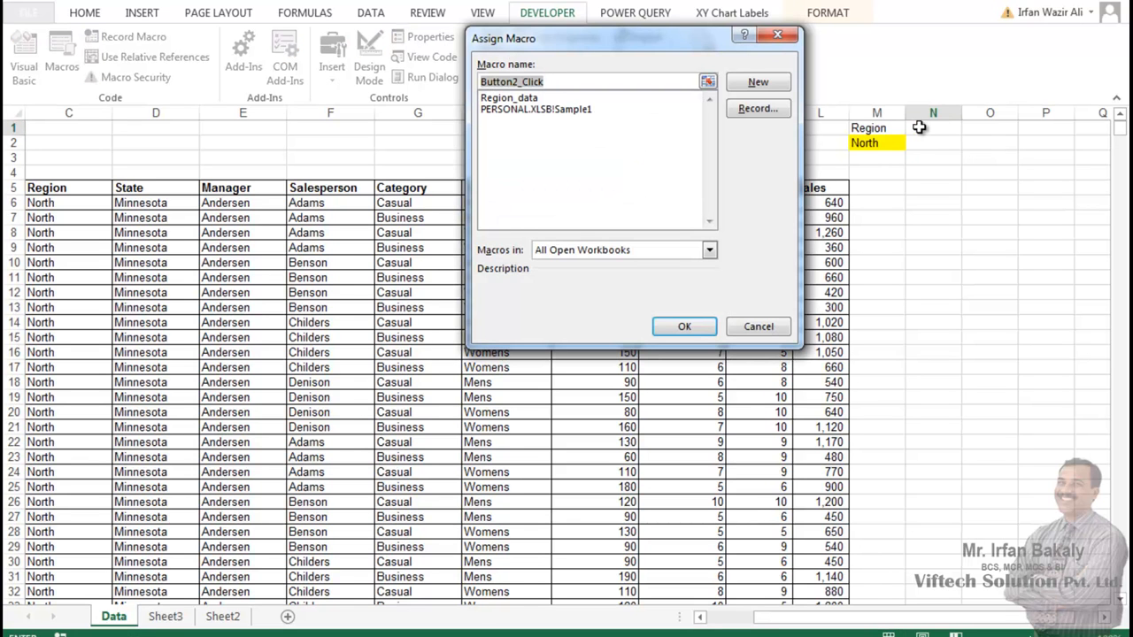
{"action": "left_click", "coordinate": [515, 100]}
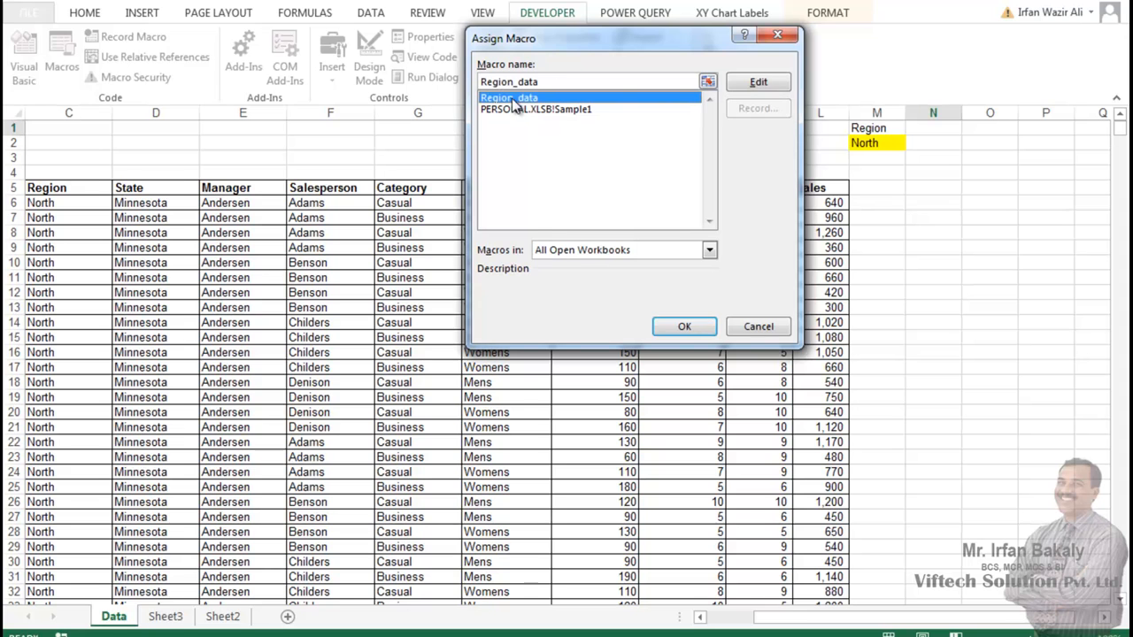
{"action": "left_click", "coordinate": [682, 327]}
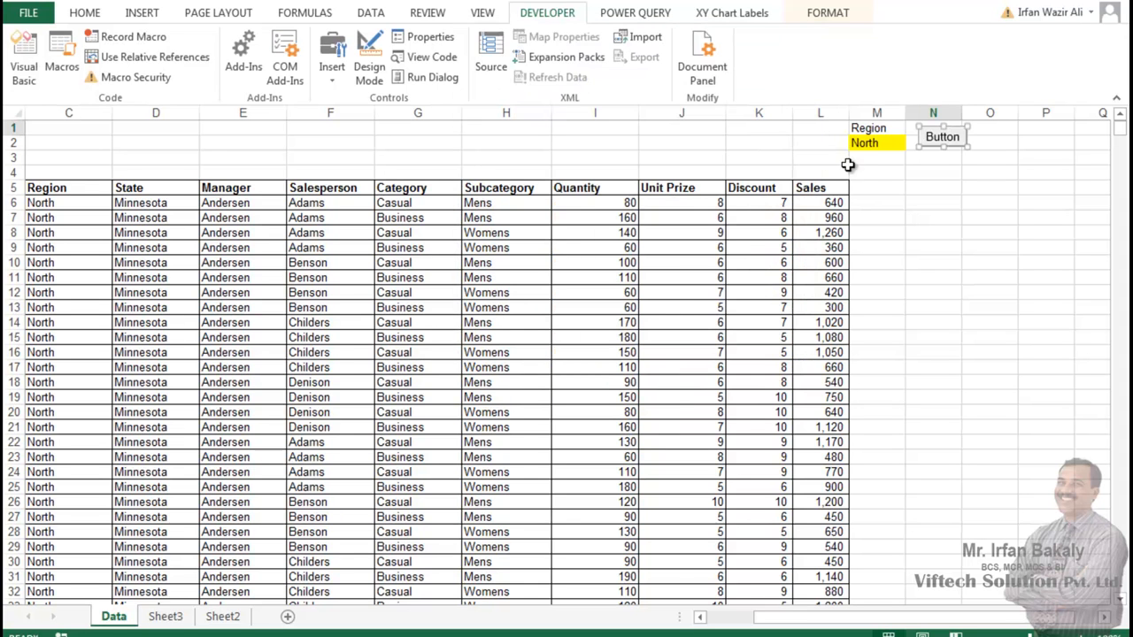
Step: Change the new button's caption to "Click" and deselect the button
{"action": "left_click", "coordinate": [929, 134]}
{"action": "key", "text": "Delete"}
{"action": "key", "text": "Delete"}
{"action": "key", "text": "Delete"}
{"action": "key", "text": "Delete"}
{"action": "key", "text": "Delete"}
{"action": "key", "text": "Delete"}
{"action": "key", "text": "Delete"}
{"action": "key", "text": "Delete"}
{"action": "type", "text": "Click"}
{"action": "left_click", "coordinate": [1003, 239]}
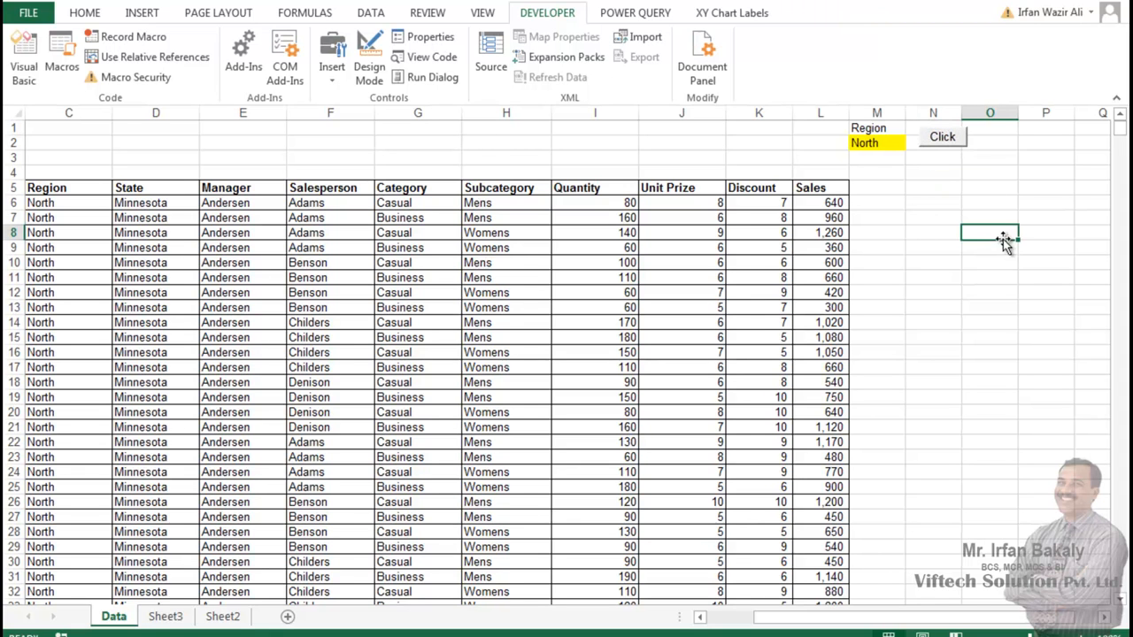
Step: Set the region dropdown in M2 to South, extract its data with the Click button and check the new sheet
{"action": "left_click", "coordinate": [226, 620]}
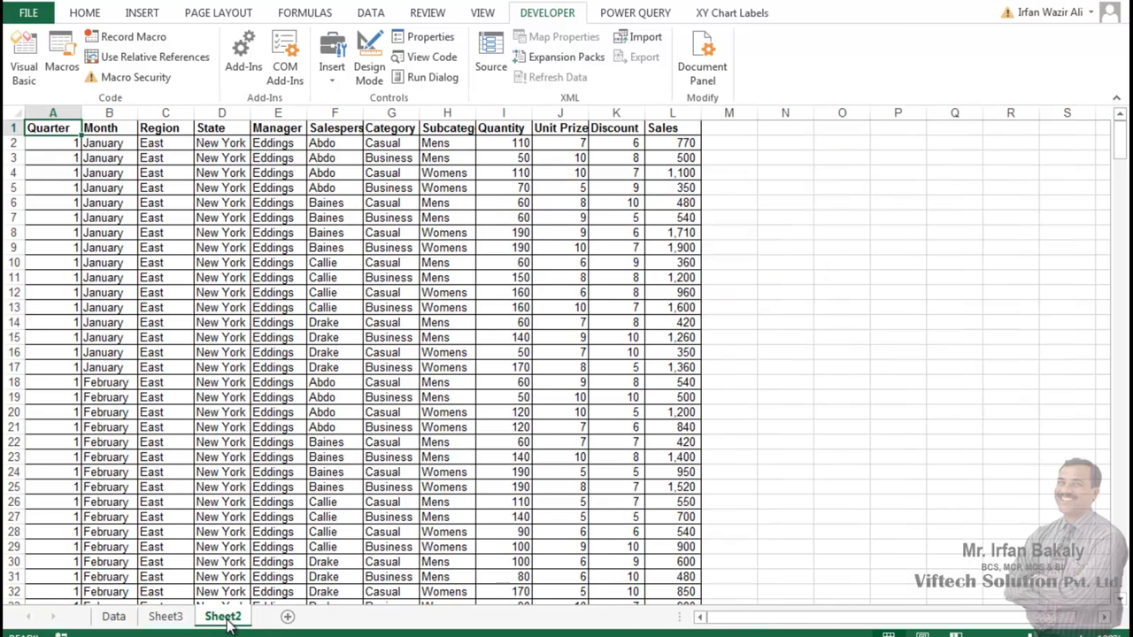
{"action": "left_click", "coordinate": [177, 618]}
{"action": "left_click", "coordinate": [113, 616]}
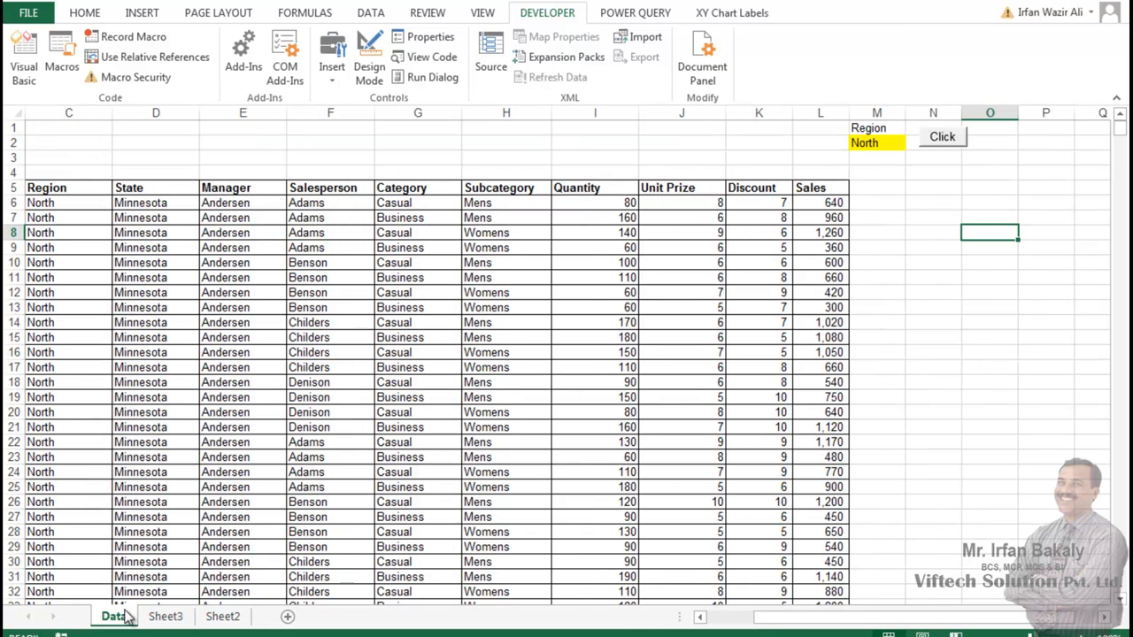
{"action": "left_click", "coordinate": [877, 143]}
{"action": "left_click", "coordinate": [913, 146]}
{"action": "left_click", "coordinate": [888, 170]}
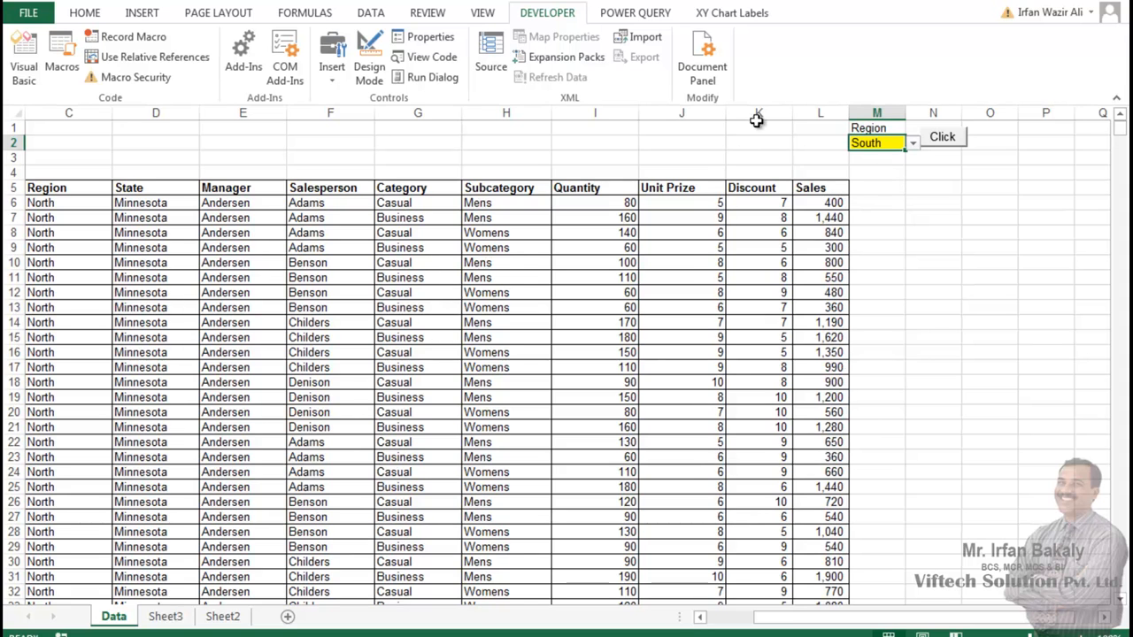
{"action": "left_click", "coordinate": [945, 140]}
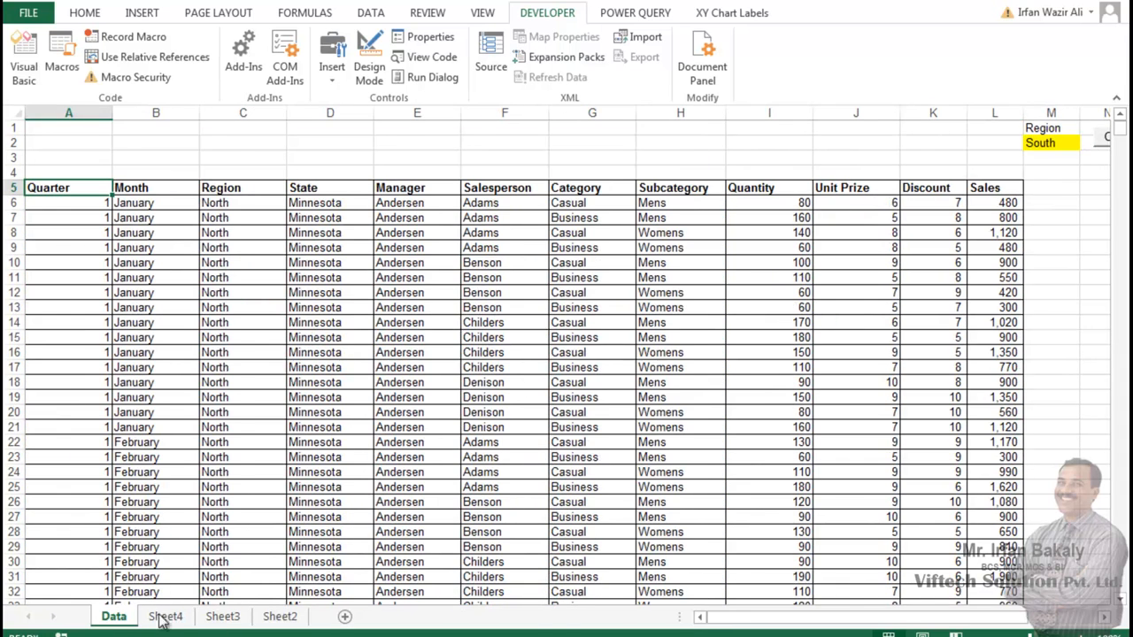
{"action": "left_click", "coordinate": [164, 617]}
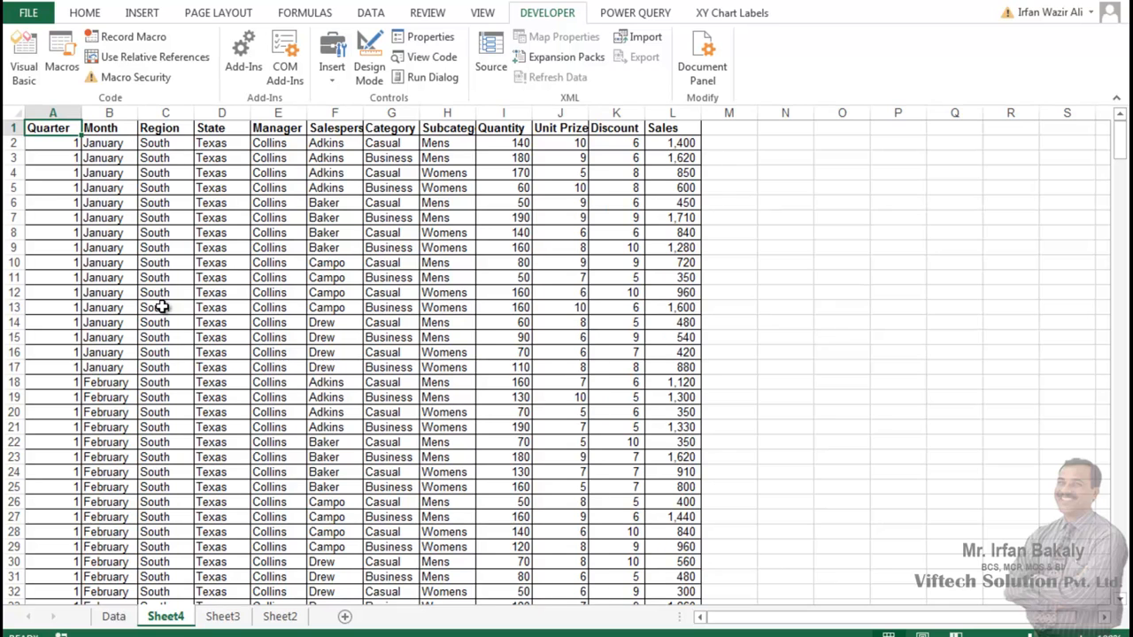
Step: Extract the West data by setting M2 to West and running the Click button's macro, and check the new sheet before returning to Data
{"action": "left_click", "coordinate": [115, 617]}
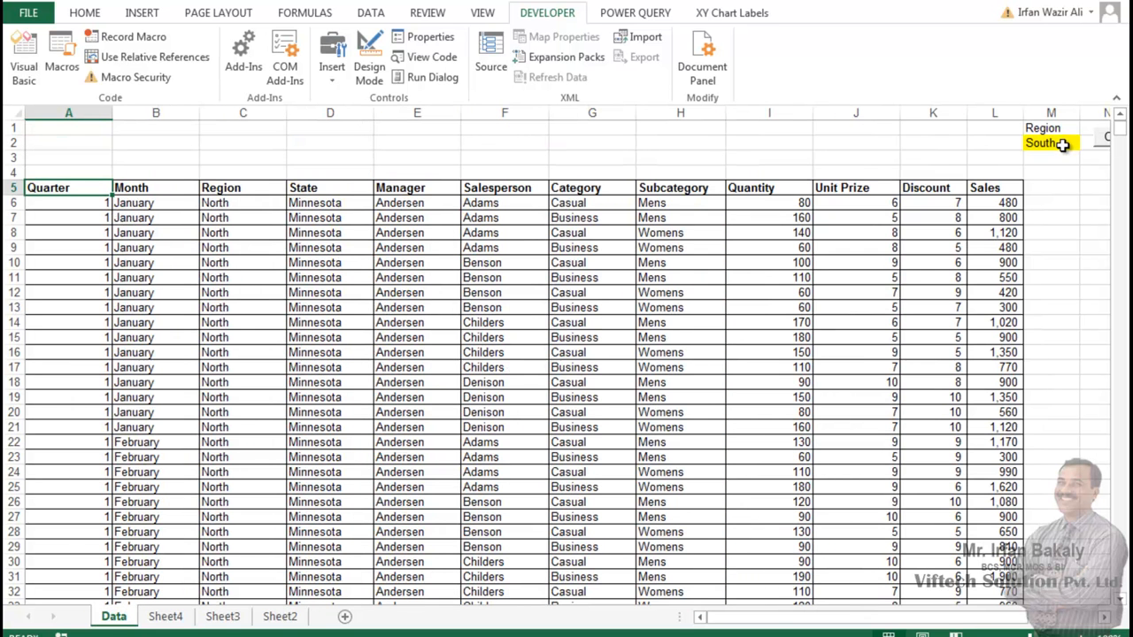
{"action": "left_click", "coordinate": [1062, 144]}
{"action": "left_click", "coordinate": [1087, 143]}
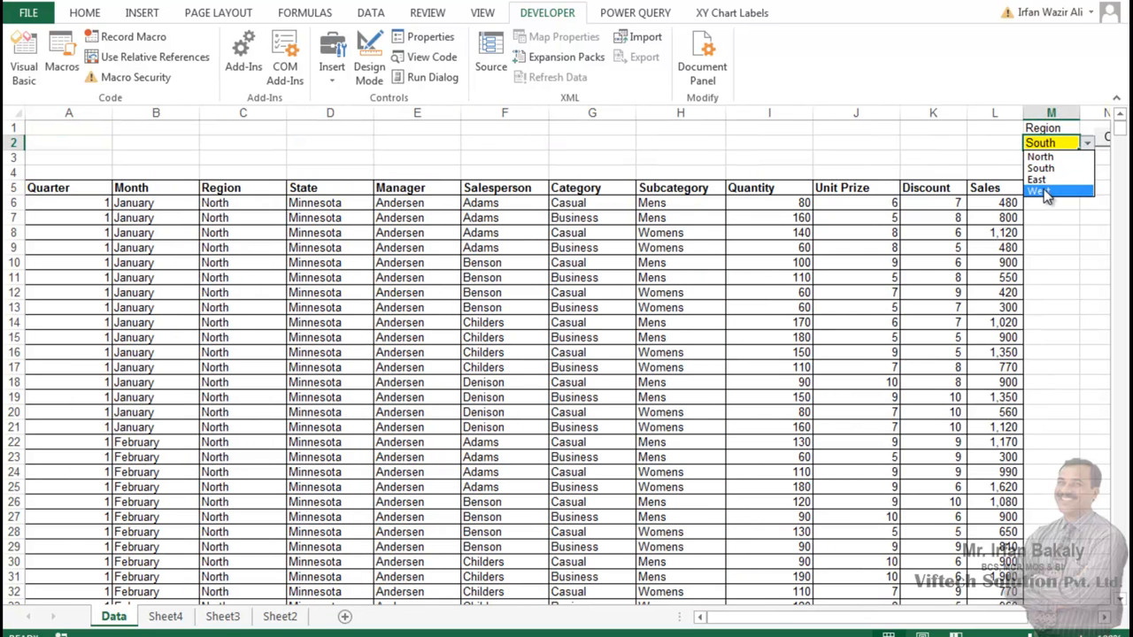
{"action": "left_click", "coordinate": [1040, 192]}
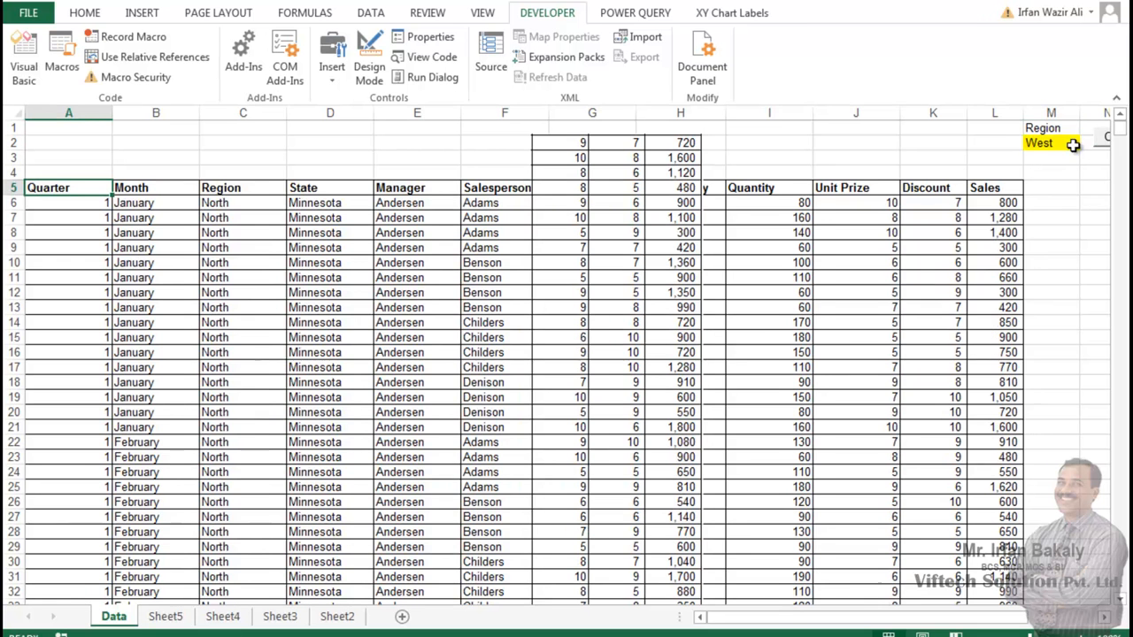
{"action": "left_click", "coordinate": [165, 616]}
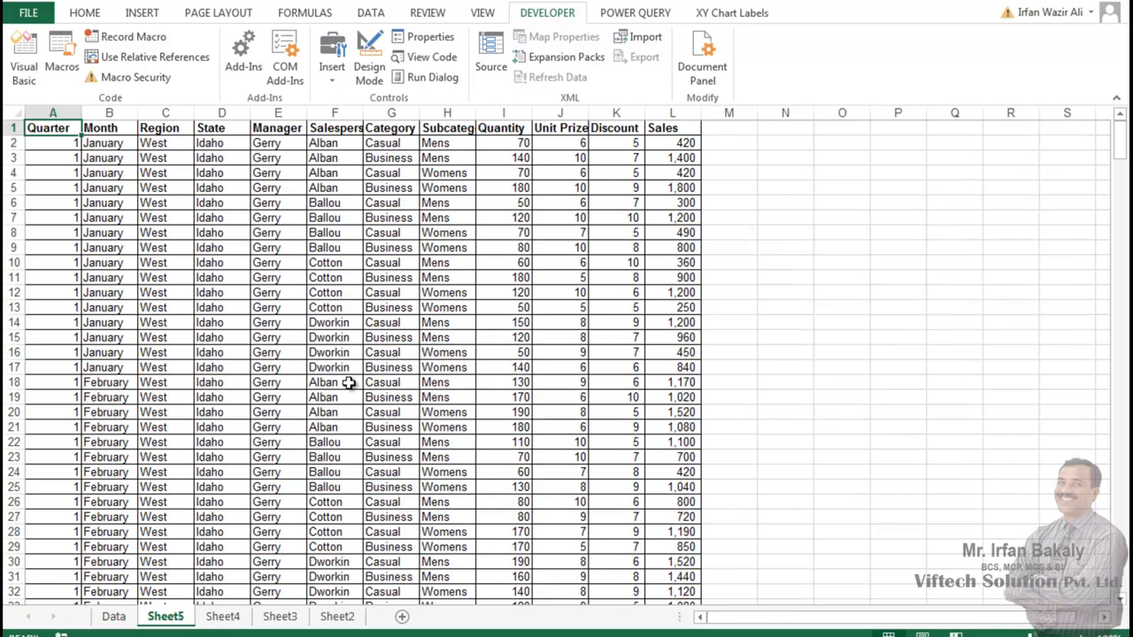
{"action": "left_click", "coordinate": [114, 617]}
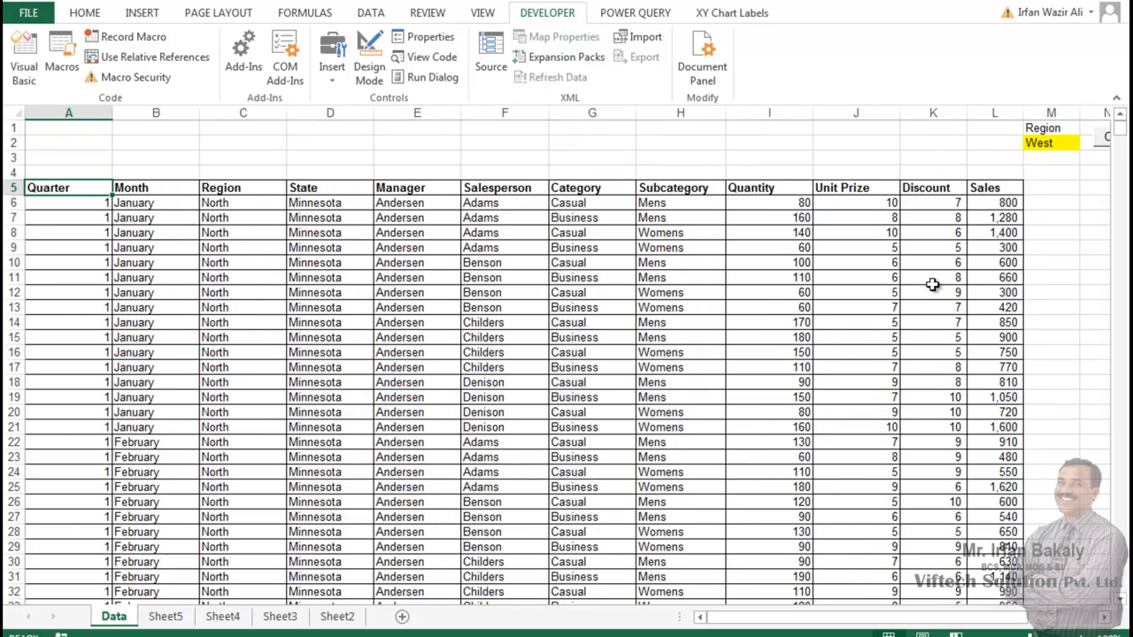